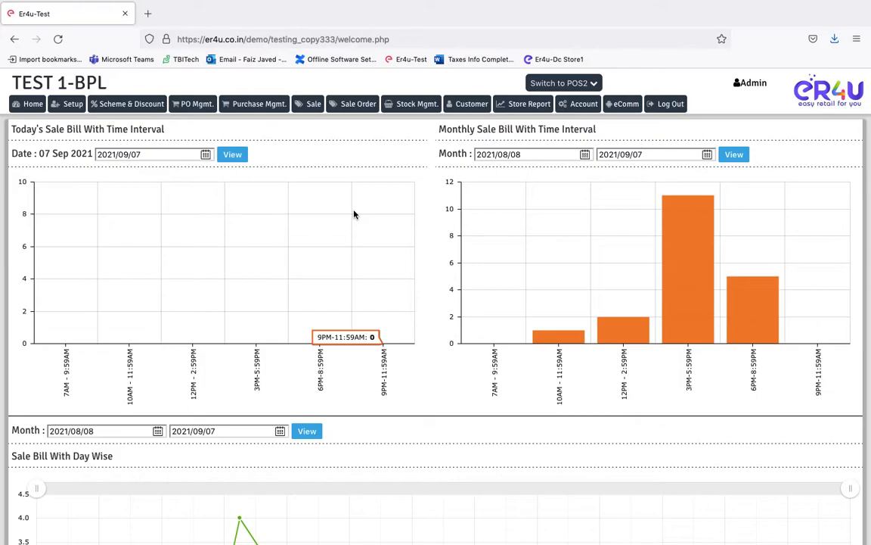
Step: Open a new purchase entry and set its GST type to Non GST
{"action": "left_click", "coordinate": [259, 106]}
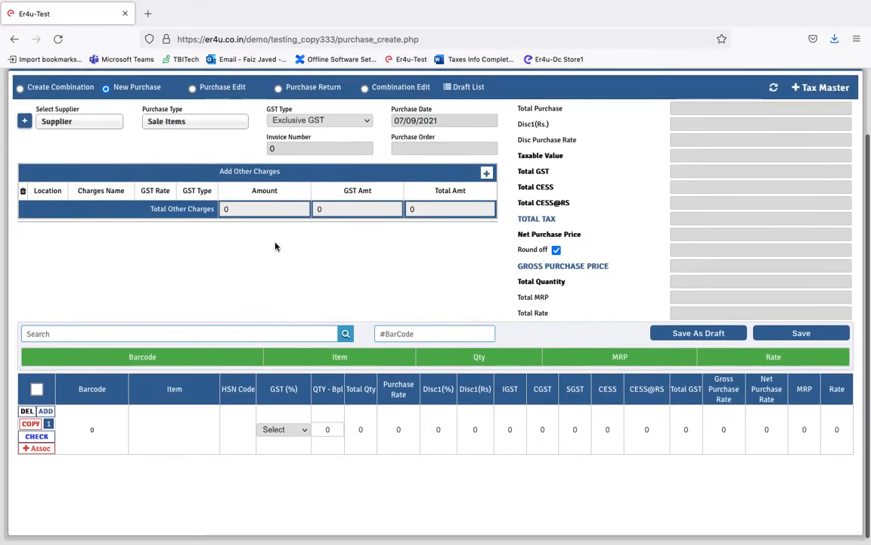
{"action": "scroll", "coordinate": [276, 245], "scroll_direction": "up", "scroll_amount": 1}
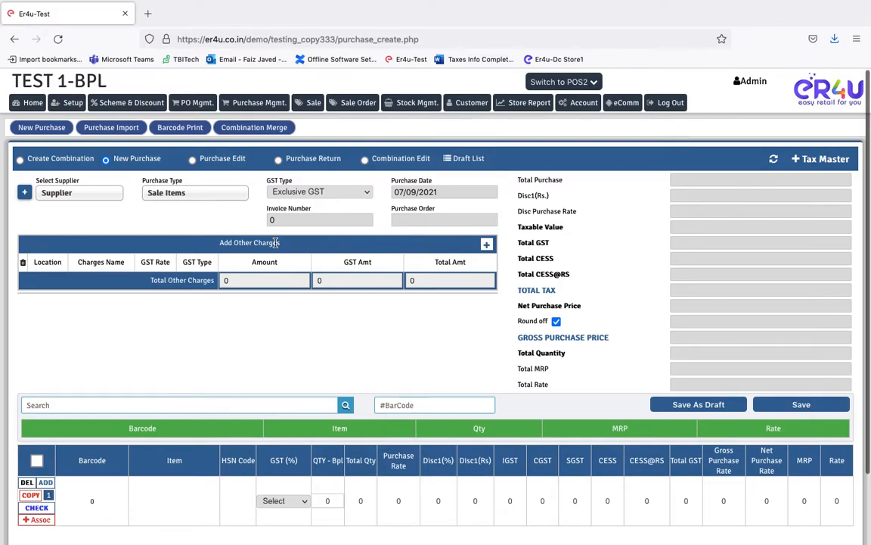
{"action": "left_click_drag", "start_coordinate": [298, 185], "coordinate": [263, 184]}
{"action": "left_click", "coordinate": [323, 193]}
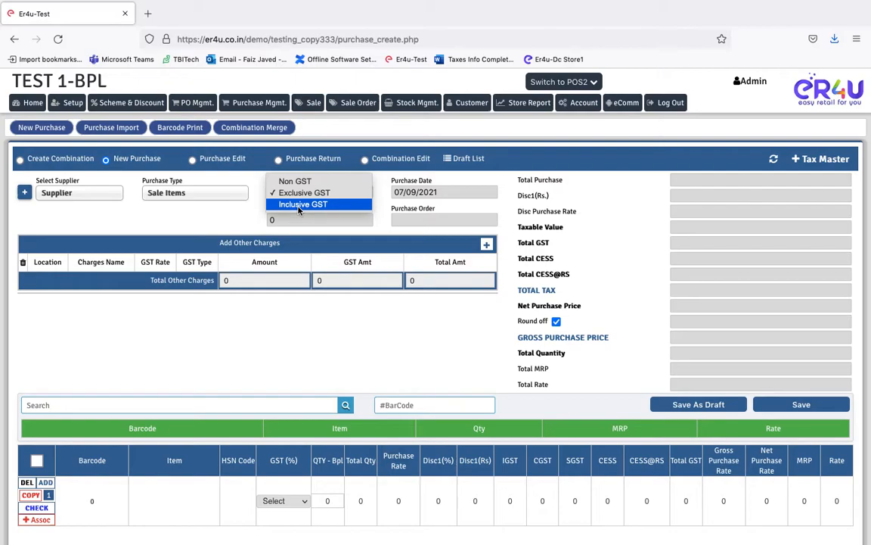
{"action": "left_click", "coordinate": [288, 334]}
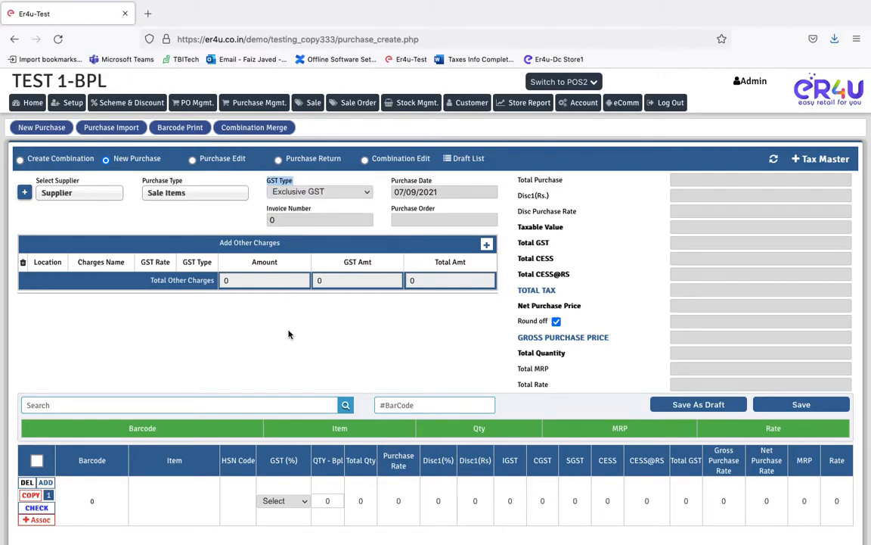
{"action": "left_click", "coordinate": [282, 188]}
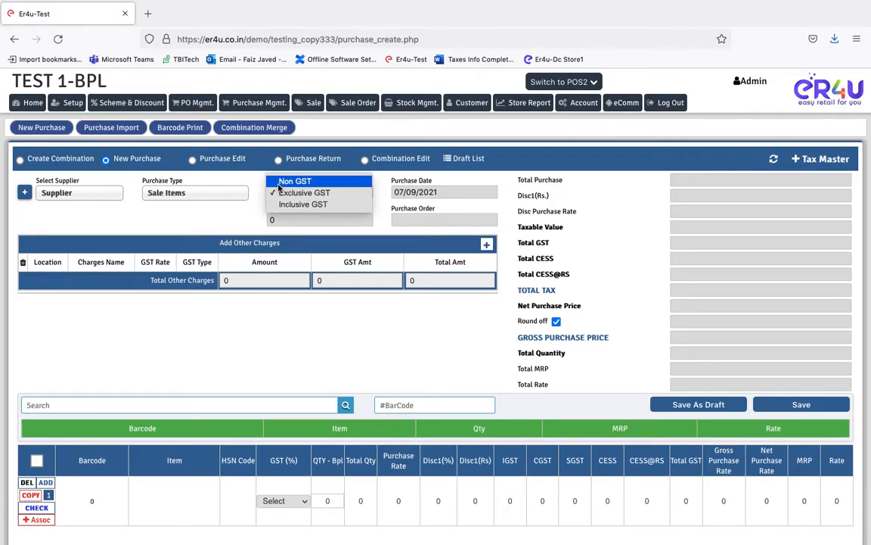
{"action": "left_click", "coordinate": [291, 182]}
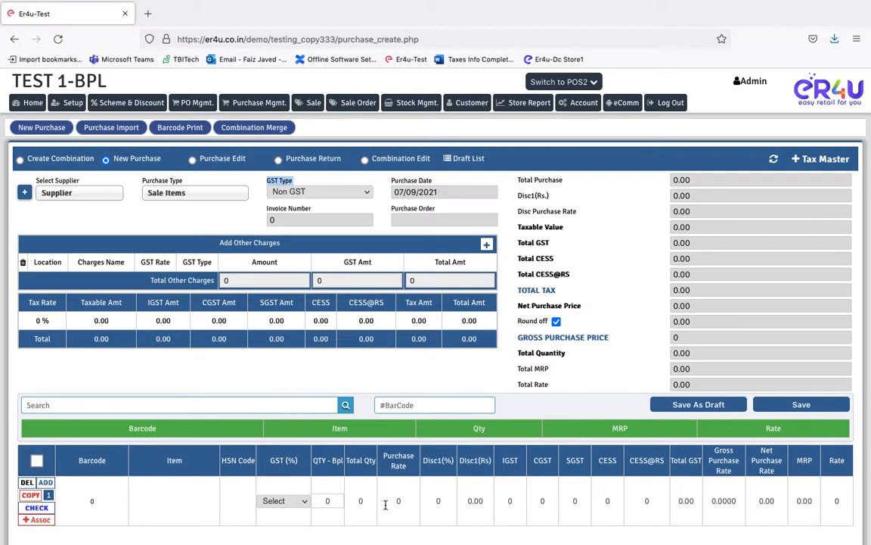
{"action": "left_click", "coordinate": [359, 195]}
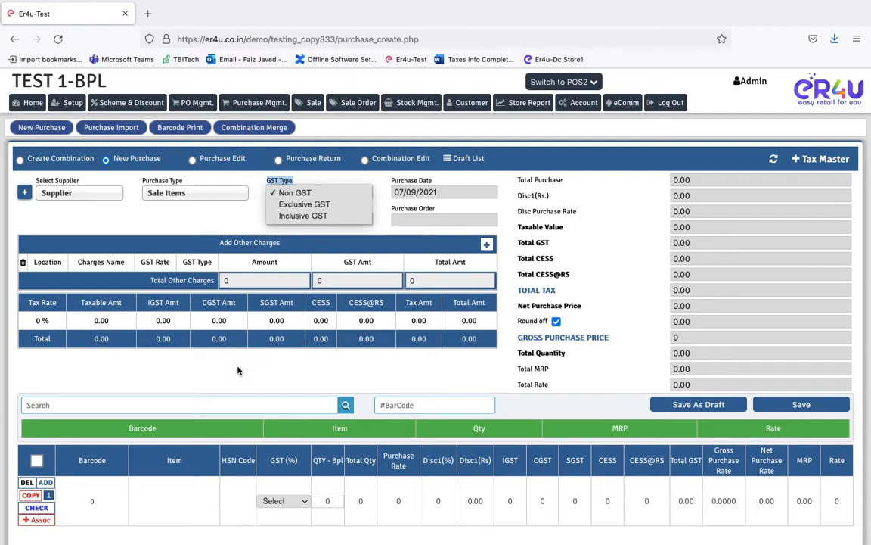
{"action": "left_click", "coordinate": [301, 195]}
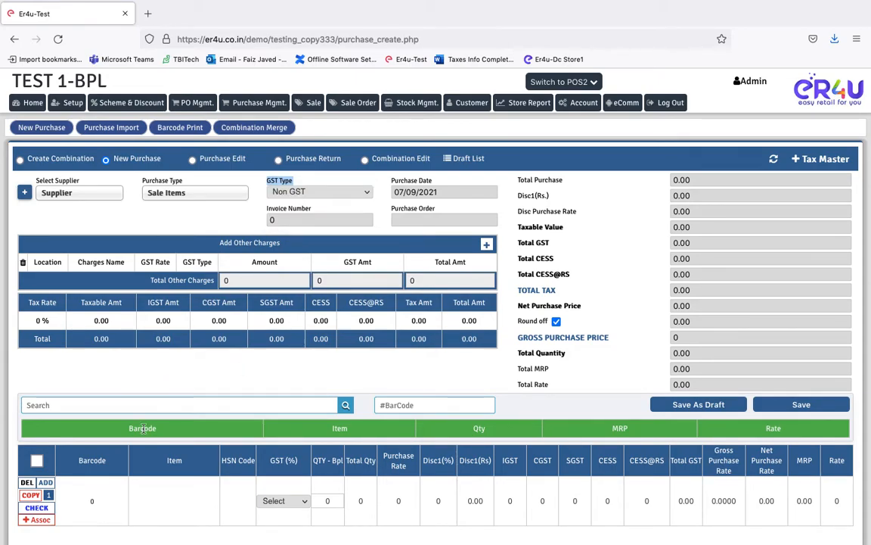
Step: Name the item in the first purchase row Test100 and assign it the GST(5) tax rate
{"action": "scroll", "coordinate": [180, 488], "scroll_direction": "down", "scroll_amount": 1}
{"action": "scroll", "coordinate": [179, 488], "scroll_direction": "down", "scroll_amount": 2}
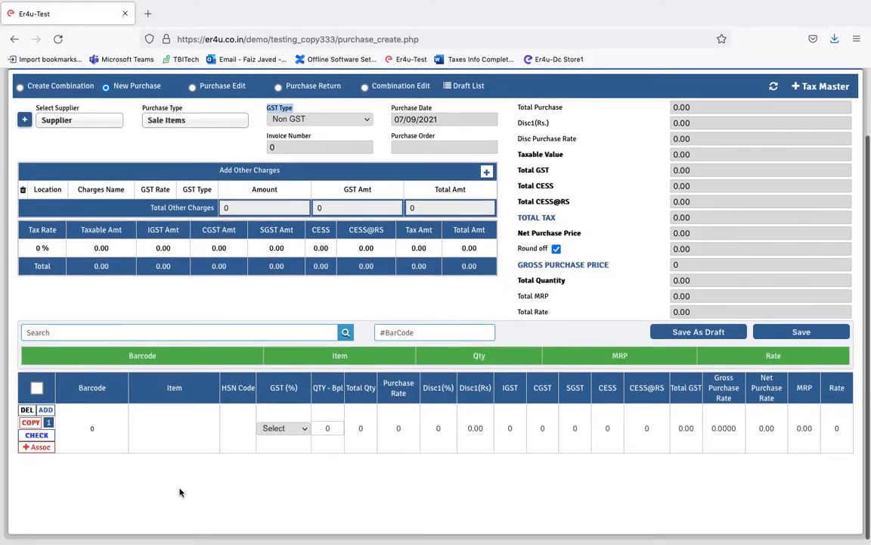
{"action": "left_click", "coordinate": [180, 428]}
{"action": "type", "text": "Te"}
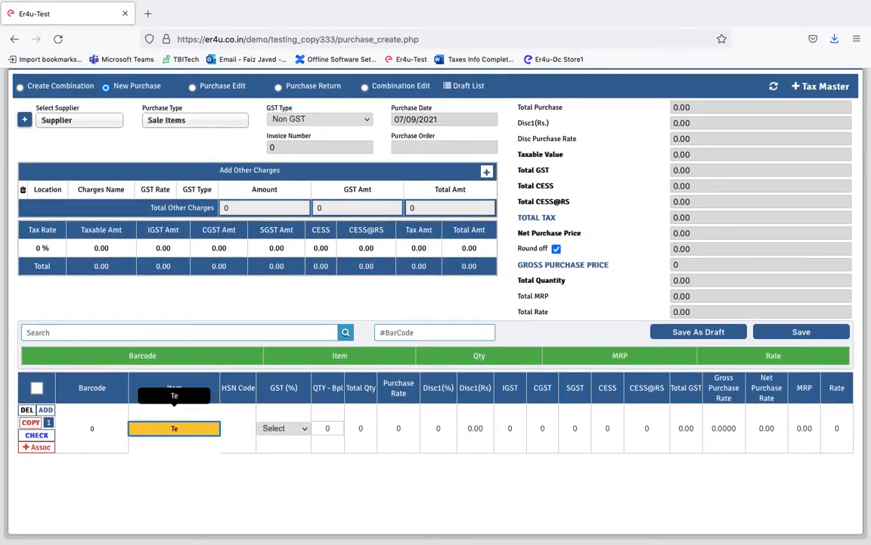
{"action": "type", "text": "st100"}
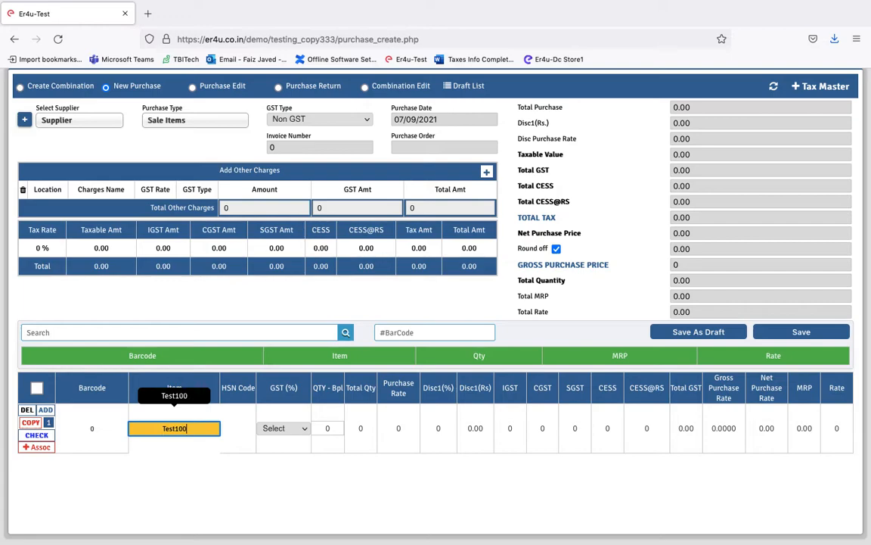
{"action": "left_click", "coordinate": [242, 431]}
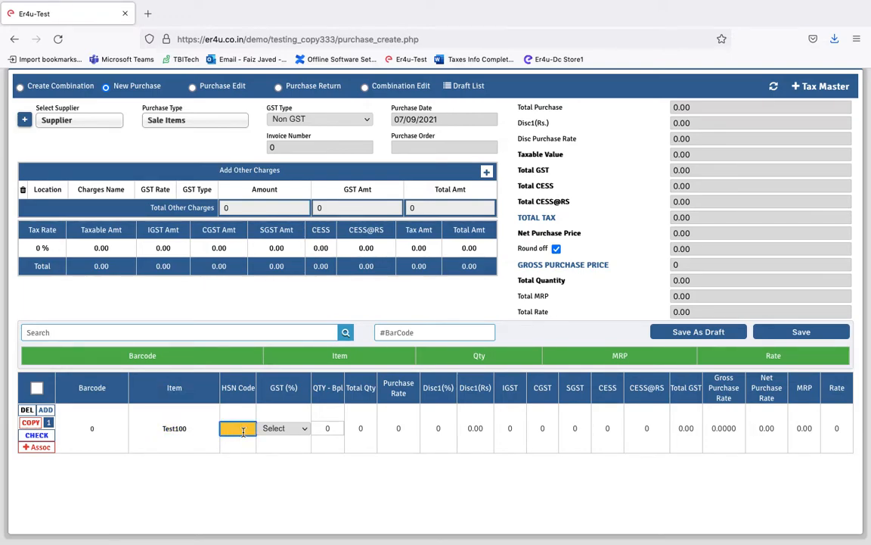
{"action": "left_click", "coordinate": [302, 429]}
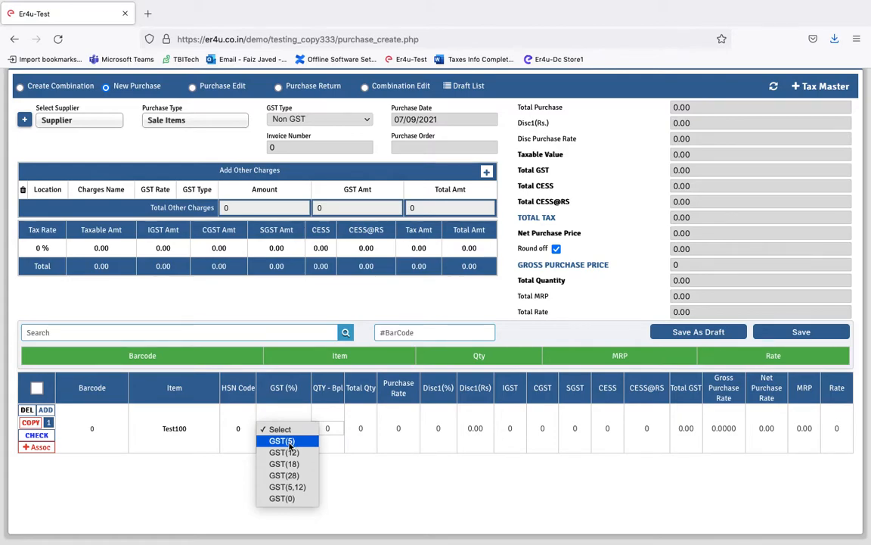
{"action": "left_click", "coordinate": [289, 445]}
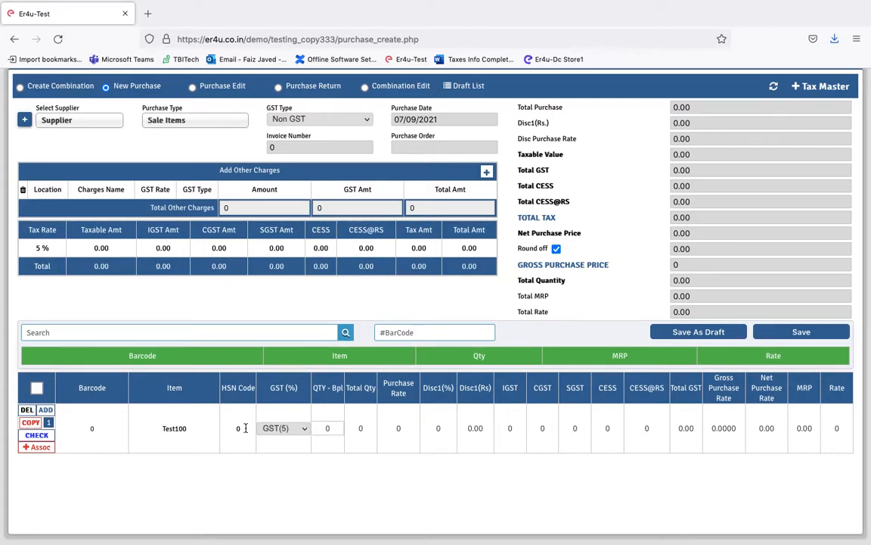
Step: Set the Test100 row's quantity to 1 and its purchase rate to 100, leaving the discount fields at zero
{"action": "left_click", "coordinate": [328, 428]}
{"action": "type", "text": "1"}
{"action": "key", "text": "Tab"}
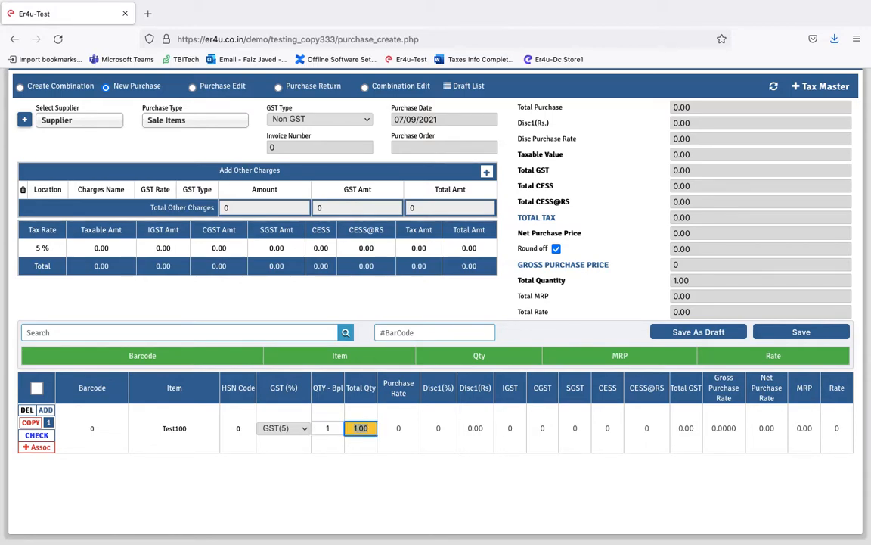
{"action": "left_click", "coordinate": [401, 429]}
{"action": "type", "text": "100"}
{"action": "key", "text": "Tab"}
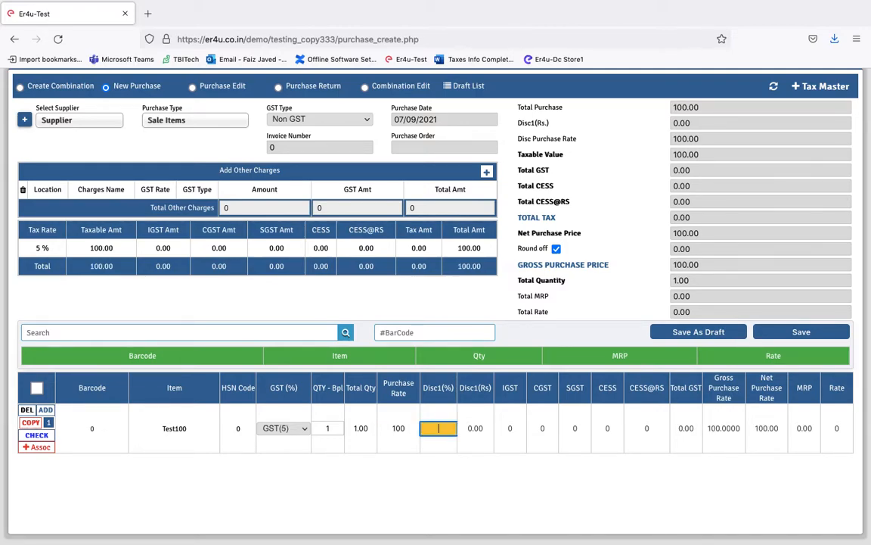
{"action": "key", "text": "Tab"}
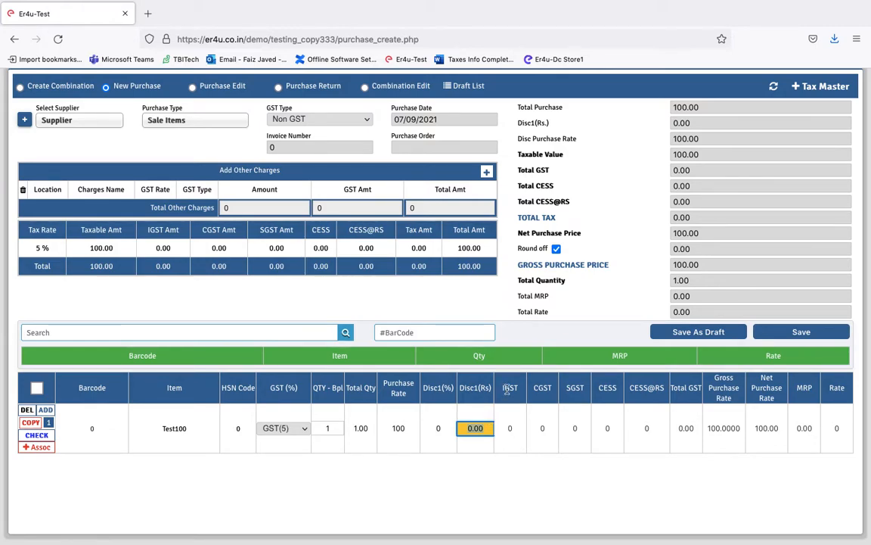
Step: Examine the IGST, CGST, SGST and Total GST columns of the Test100 row and the available GST types and rates
{"action": "left_click_drag", "start_coordinate": [502, 389], "coordinate": [582, 391]}
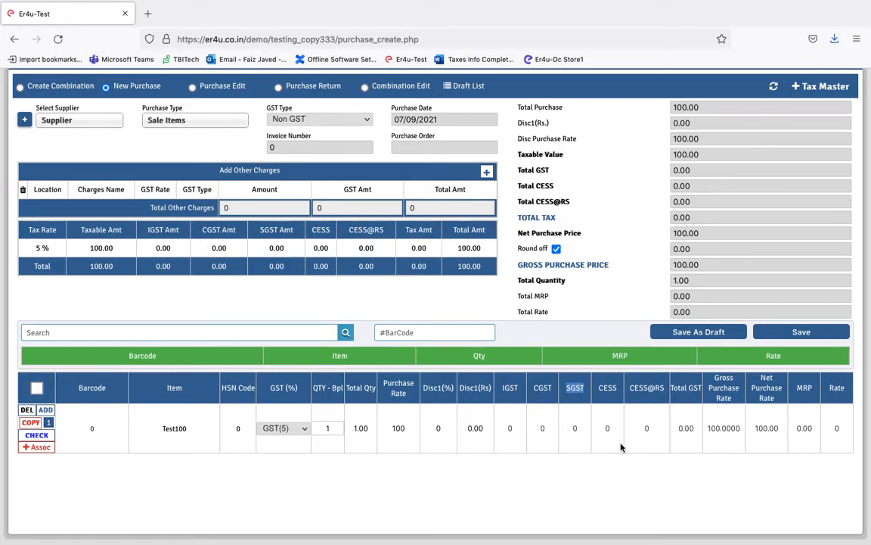
{"action": "left_click_drag", "start_coordinate": [671, 387], "coordinate": [696, 387]}
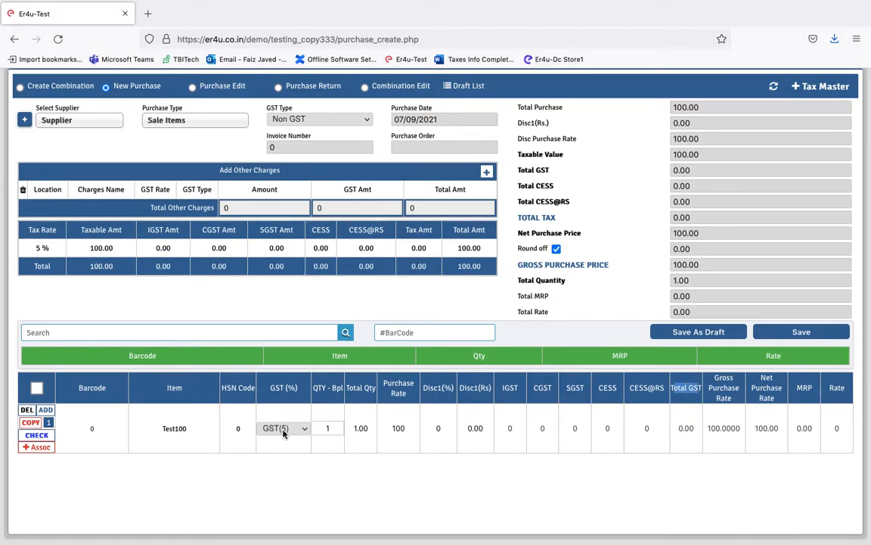
{"action": "left_click", "coordinate": [397, 428]}
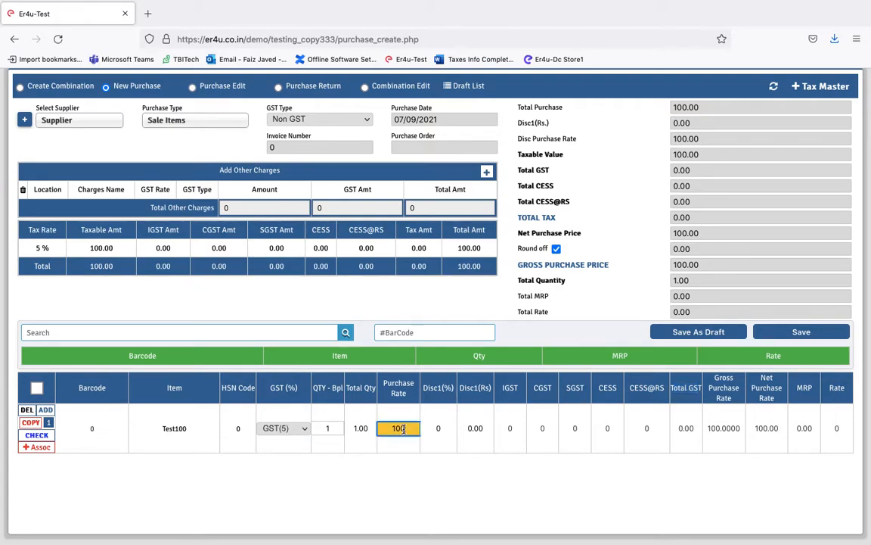
{"action": "left_click", "coordinate": [679, 429]}
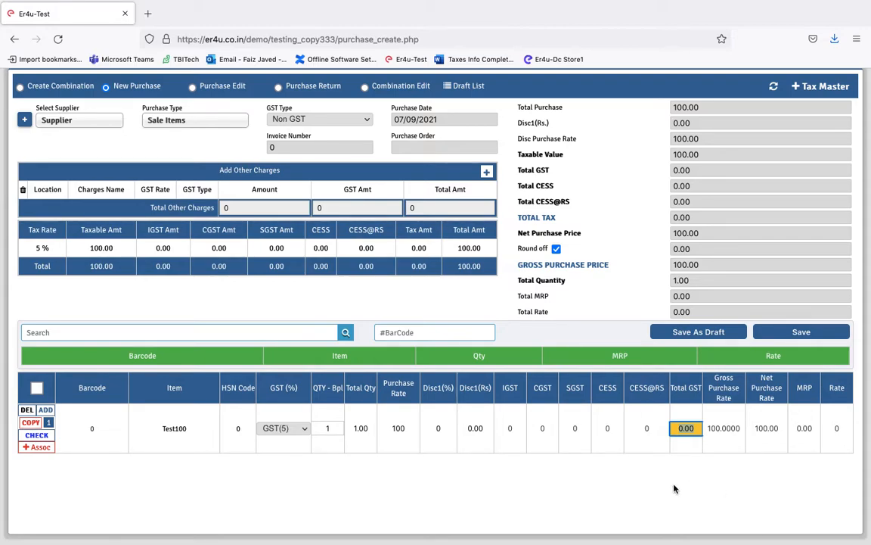
{"action": "left_click", "coordinate": [281, 429]}
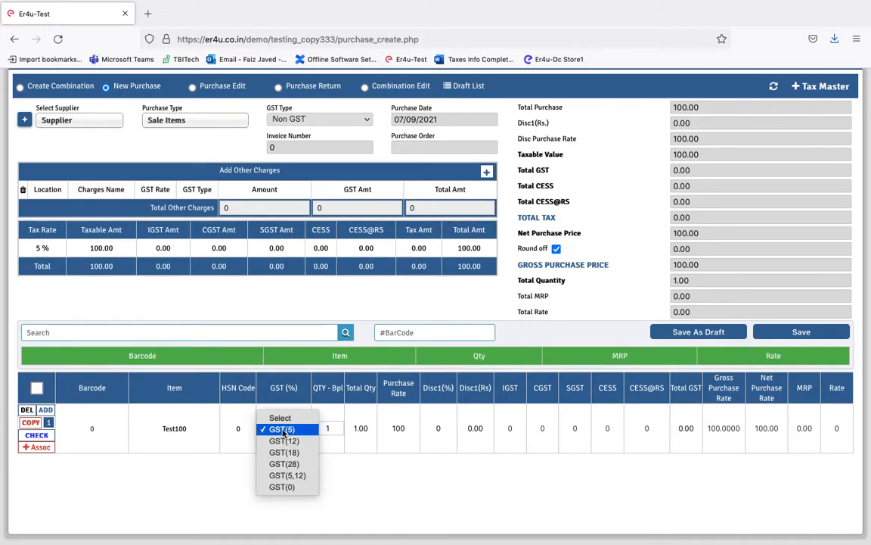
{"action": "left_click", "coordinate": [283, 430]}
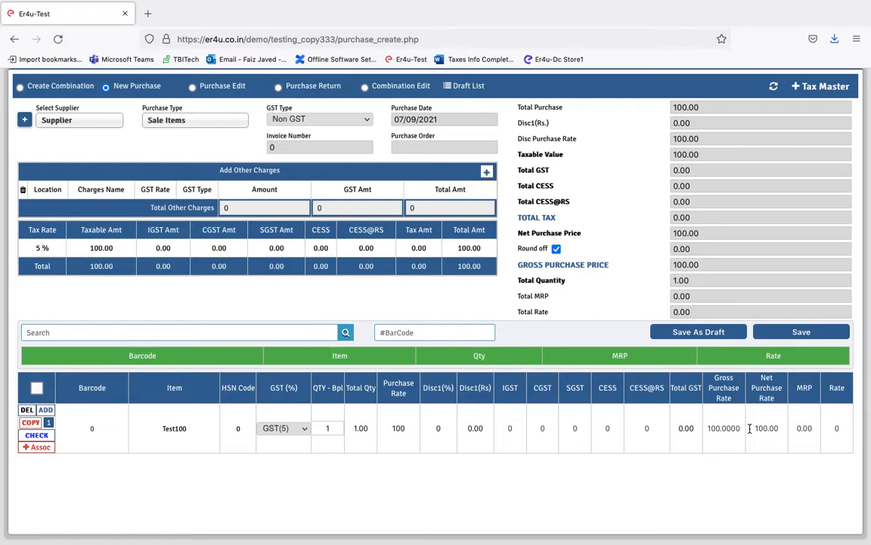
{"action": "left_click", "coordinate": [313, 120]}
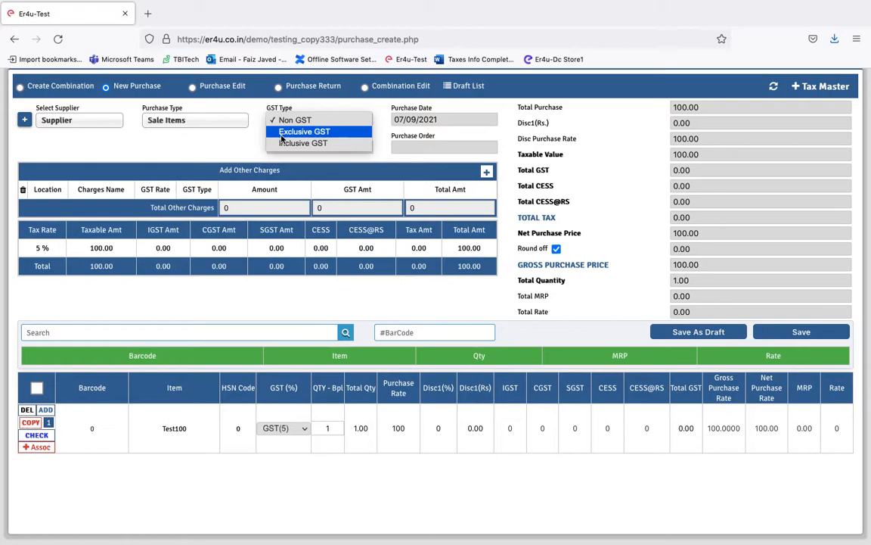
{"action": "left_click", "coordinate": [407, 432]}
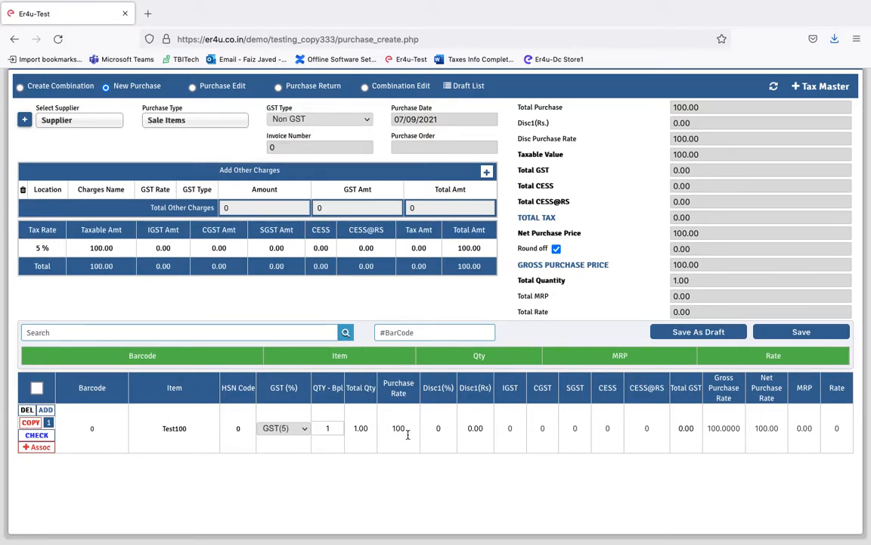
{"action": "left_click", "coordinate": [286, 429]}
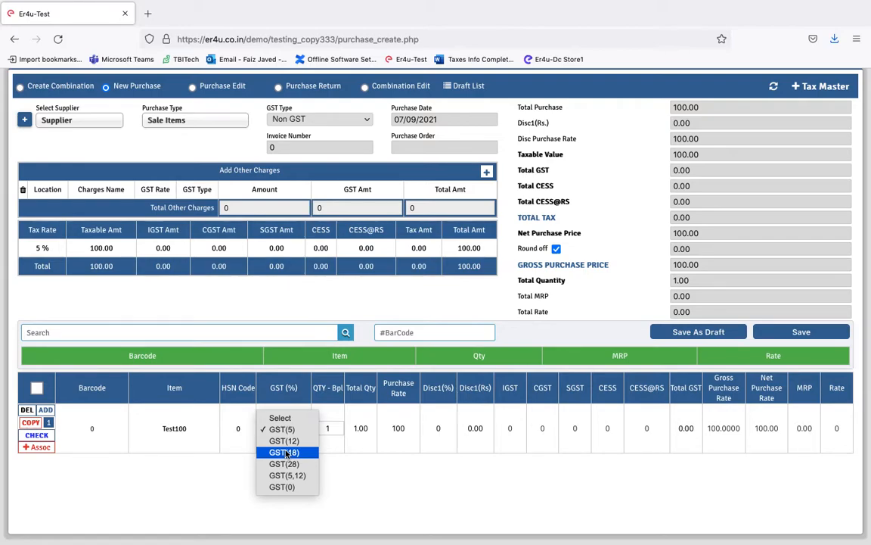
Step: Change the purchase's GST type to Exclusive GST and check the Test100 row's purchase rate and Total GST
{"action": "left_click", "coordinate": [363, 121]}
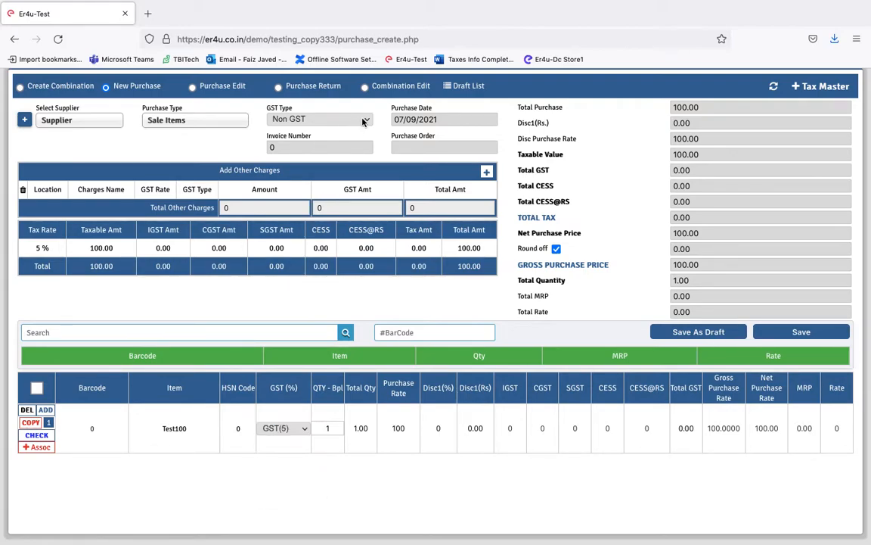
{"action": "left_click", "coordinate": [363, 121]}
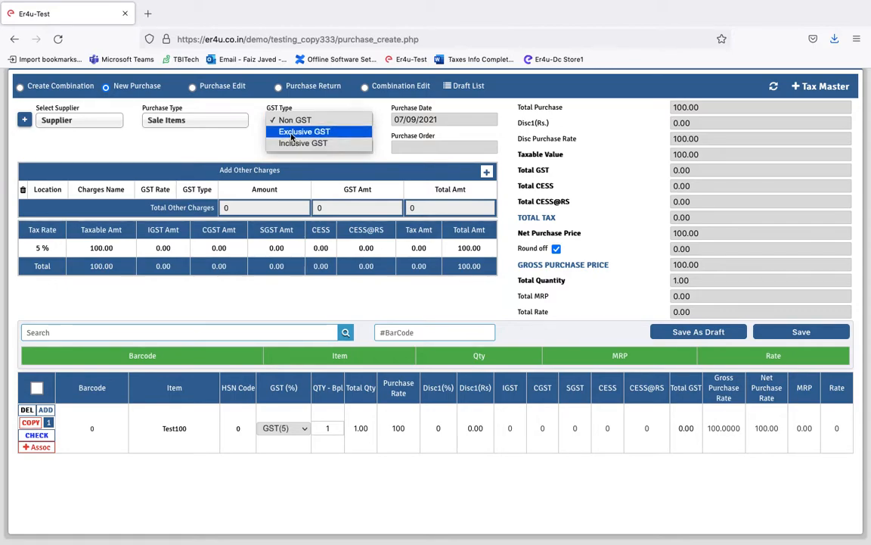
{"action": "left_click", "coordinate": [292, 133]}
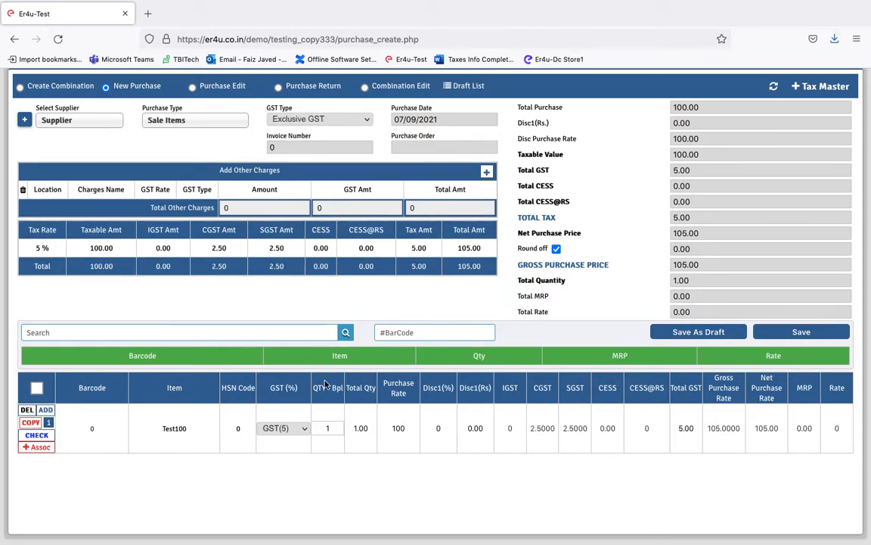
{"action": "left_click", "coordinate": [410, 428]}
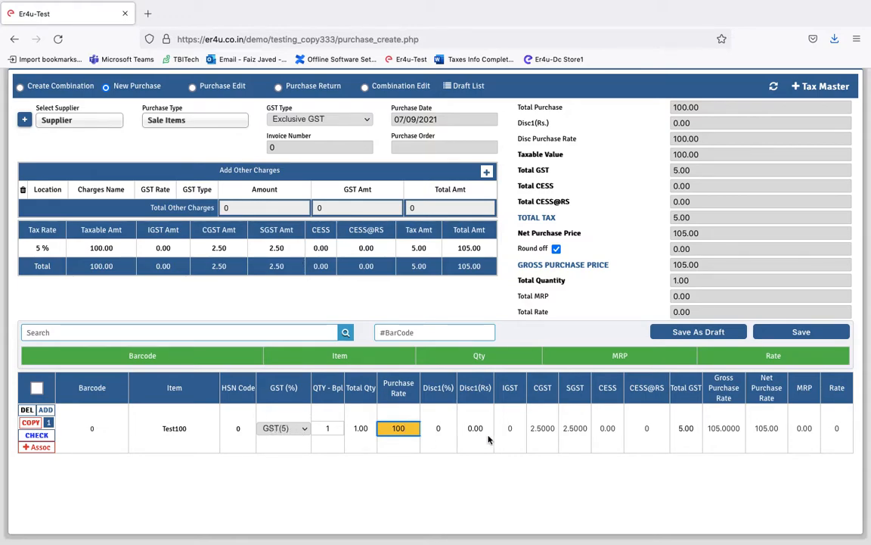
{"action": "left_click", "coordinate": [687, 397]}
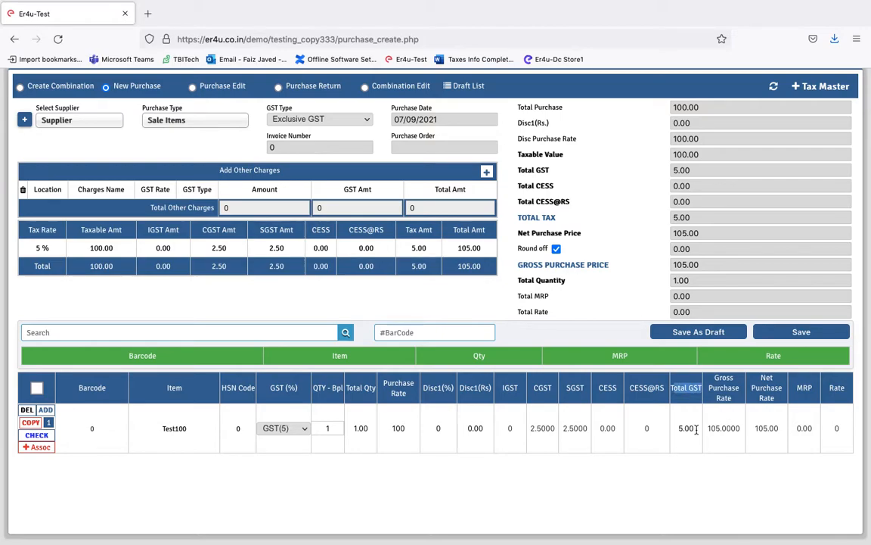
{"action": "left_click", "coordinate": [695, 428]}
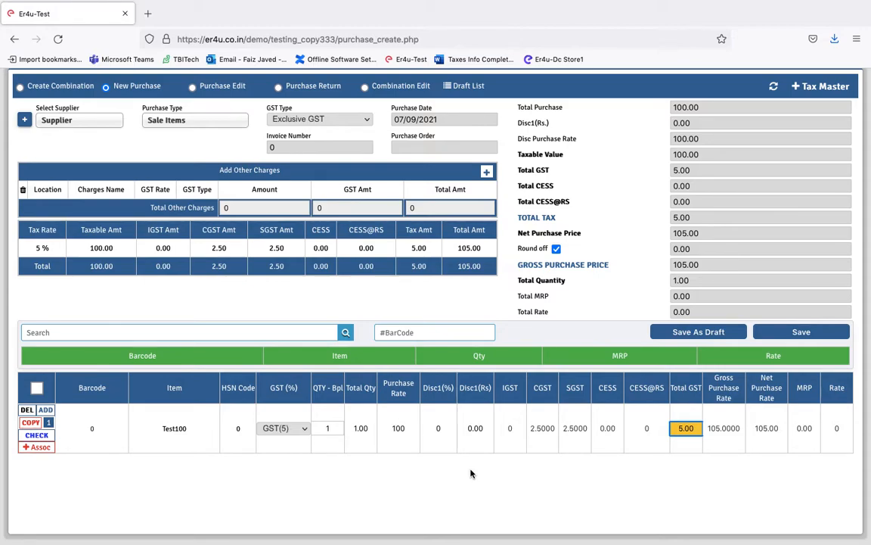
Step: Check the IGST column and choose A to Z Grocers as the purchase's supplier
{"action": "left_click", "coordinate": [519, 393]}
{"action": "left_click_drag", "start_coordinate": [519, 391], "coordinate": [503, 389]}
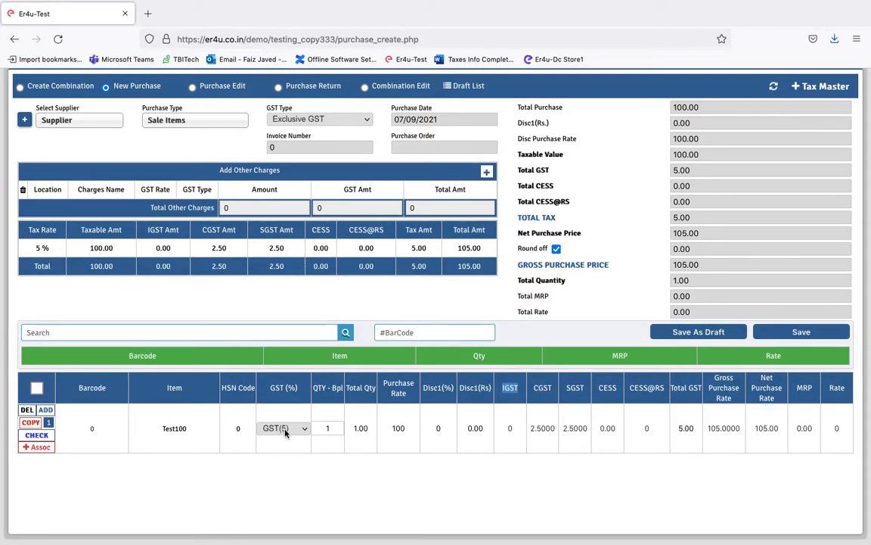
{"action": "left_click", "coordinate": [53, 123]}
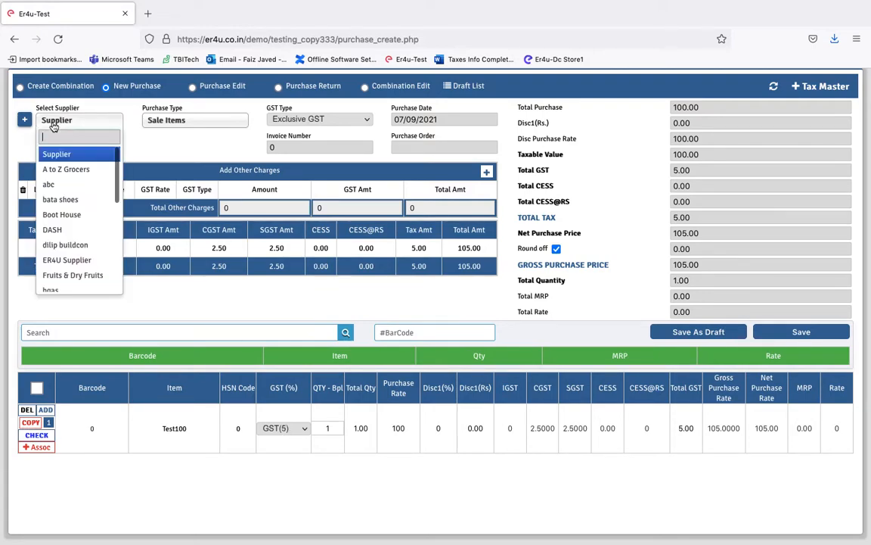
{"action": "left_click", "coordinate": [69, 172]}
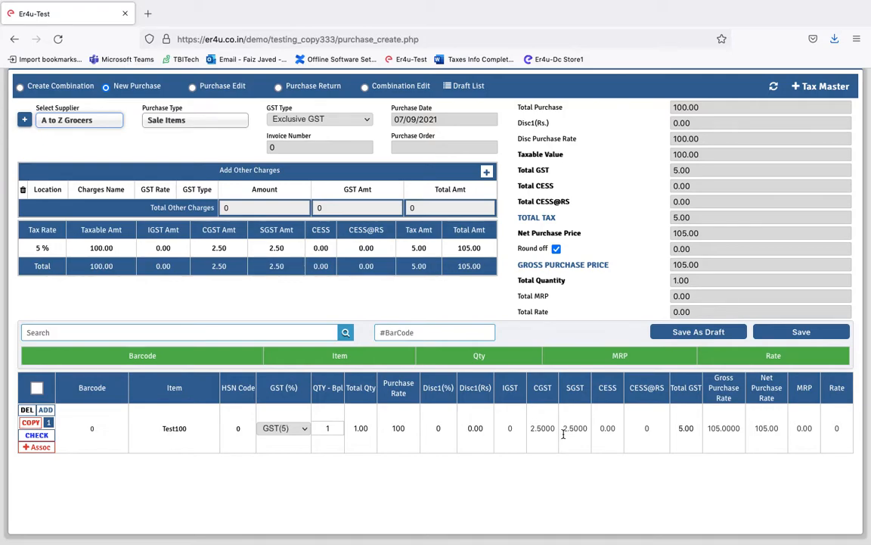
Step: Change the Test100 row's GST rate to GST(12) and check its Total GST
{"action": "left_click", "coordinate": [301, 429]}
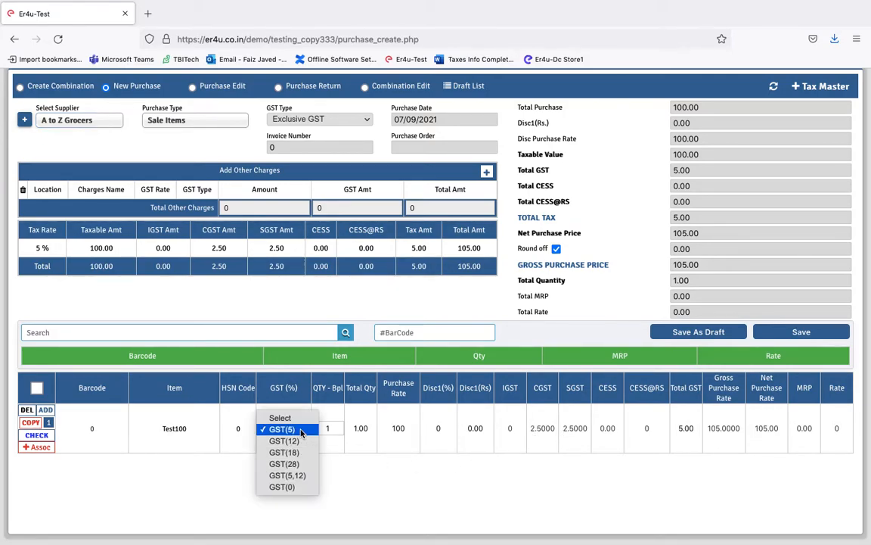
{"action": "left_click", "coordinate": [286, 441]}
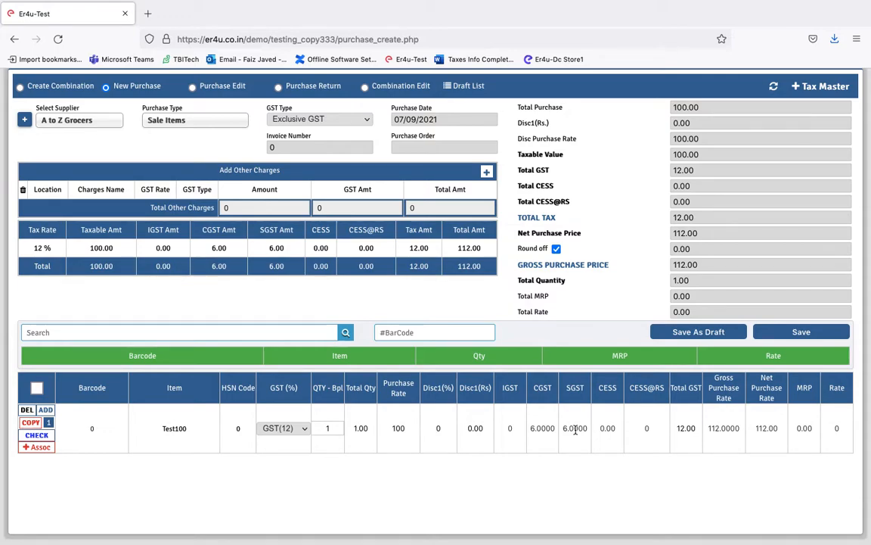
{"action": "left_click", "coordinate": [680, 429]}
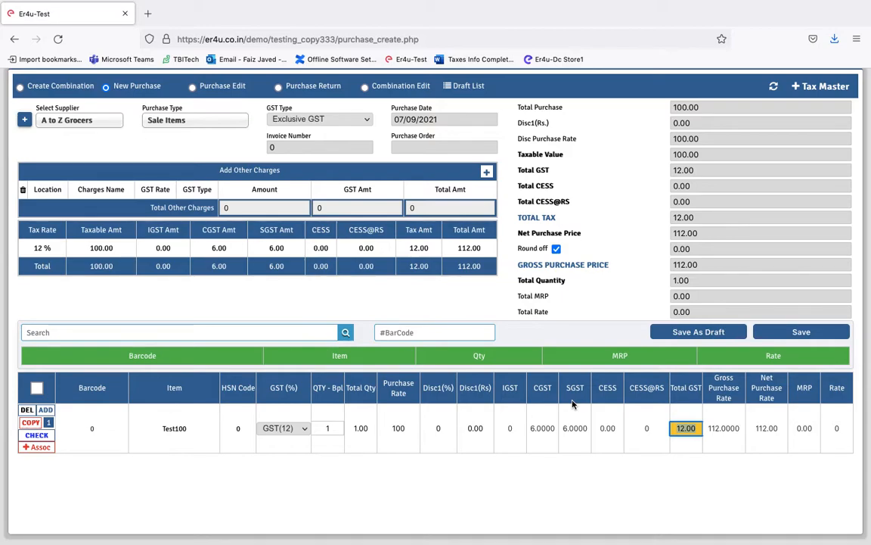
Step: Change the purchase's supplier to abc and check the Test100 row's IGST, CGST, SGST and Total GST
{"action": "left_click", "coordinate": [66, 121]}
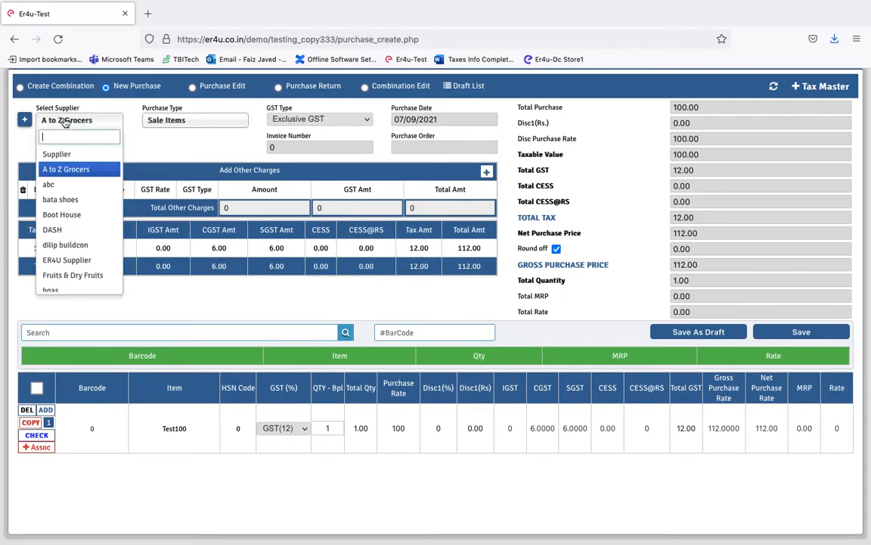
{"action": "left_click", "coordinate": [50, 186]}
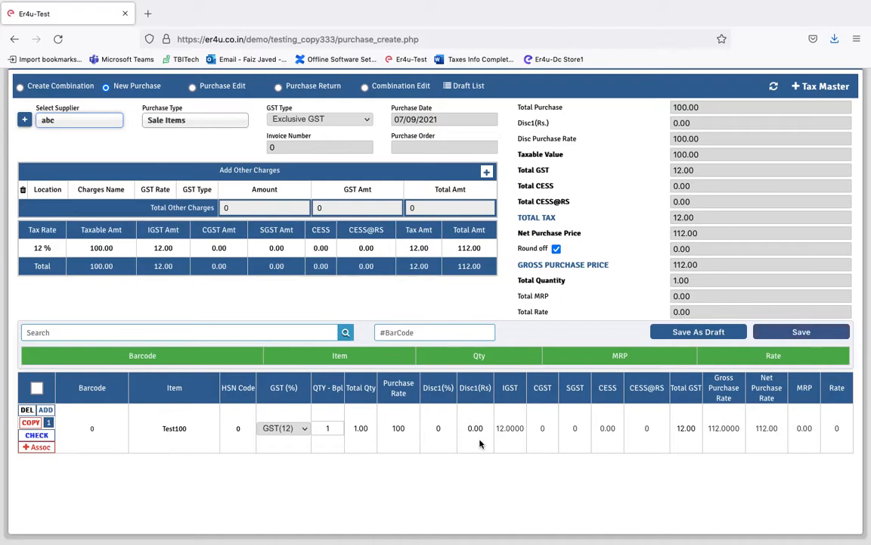
{"action": "double_click", "coordinate": [514, 389]}
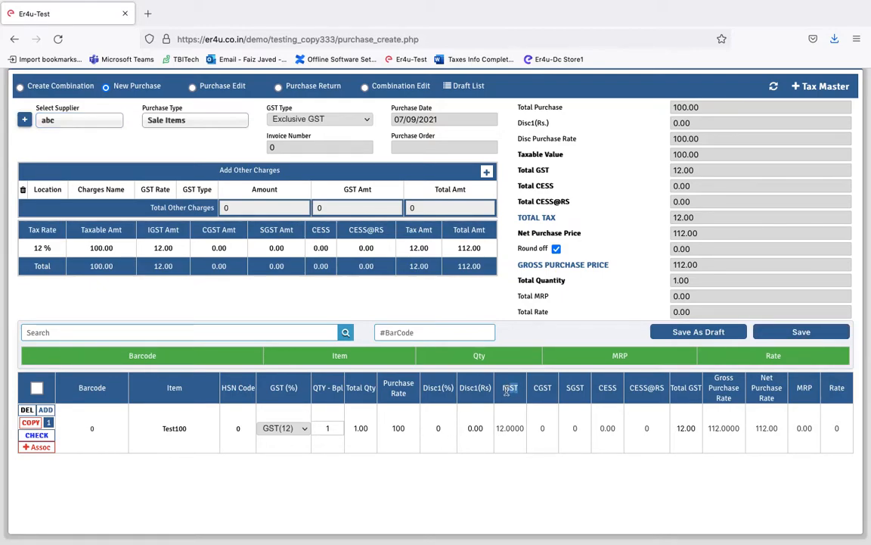
{"action": "left_click", "coordinate": [523, 428]}
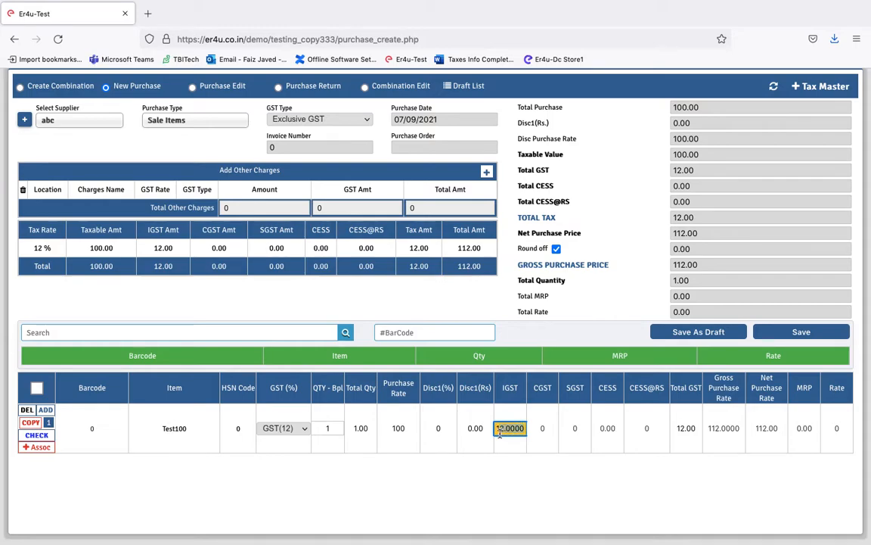
{"action": "left_click", "coordinate": [543, 387]}
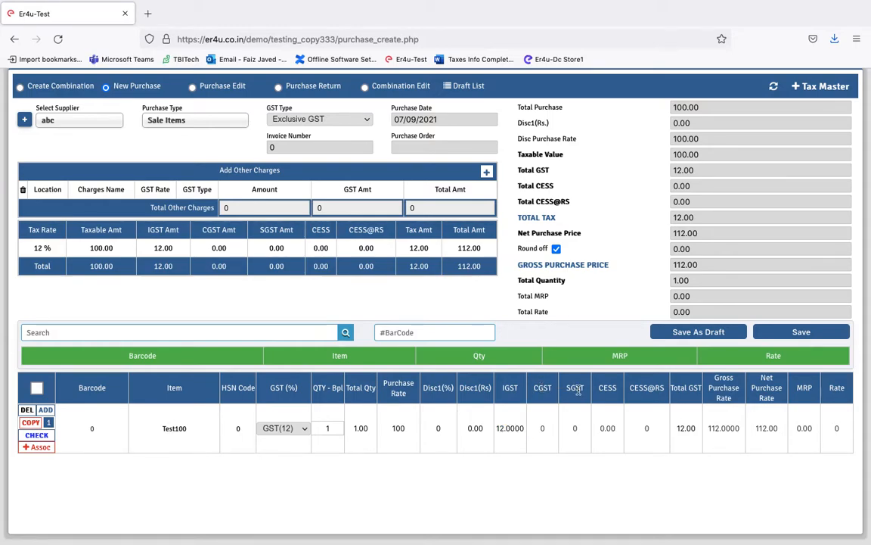
{"action": "left_click", "coordinate": [578, 427]}
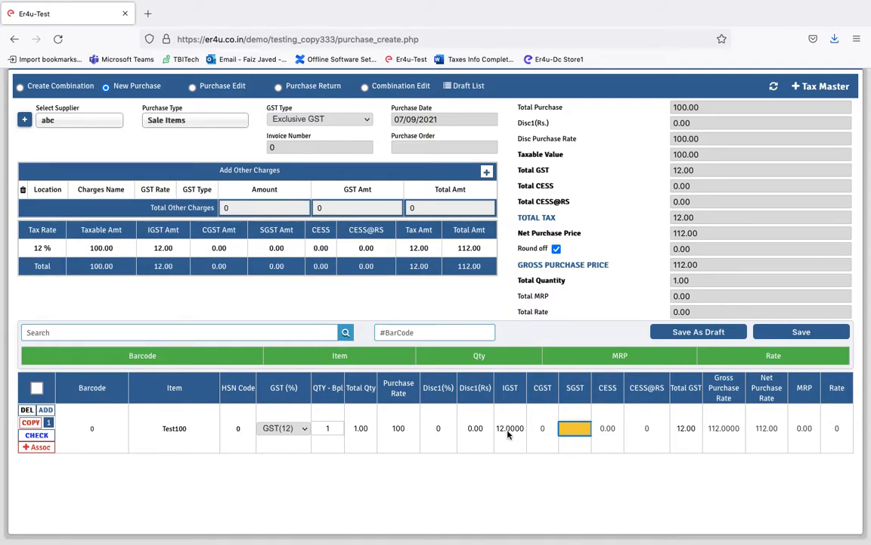
{"action": "left_click", "coordinate": [684, 428]}
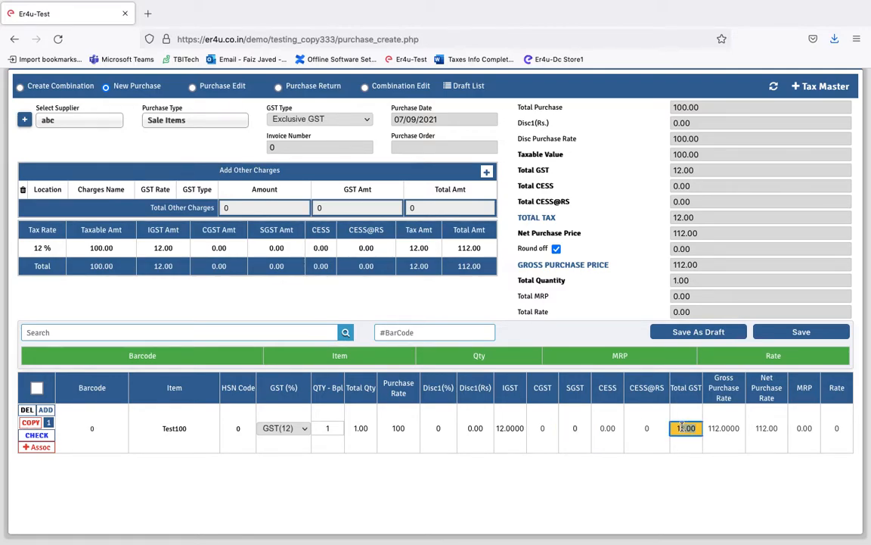
Step: Set the Test100 row's GST rate to GST(5) and check its Total GST, IGST and Net Purchase Rate
{"action": "left_click", "coordinate": [285, 428]}
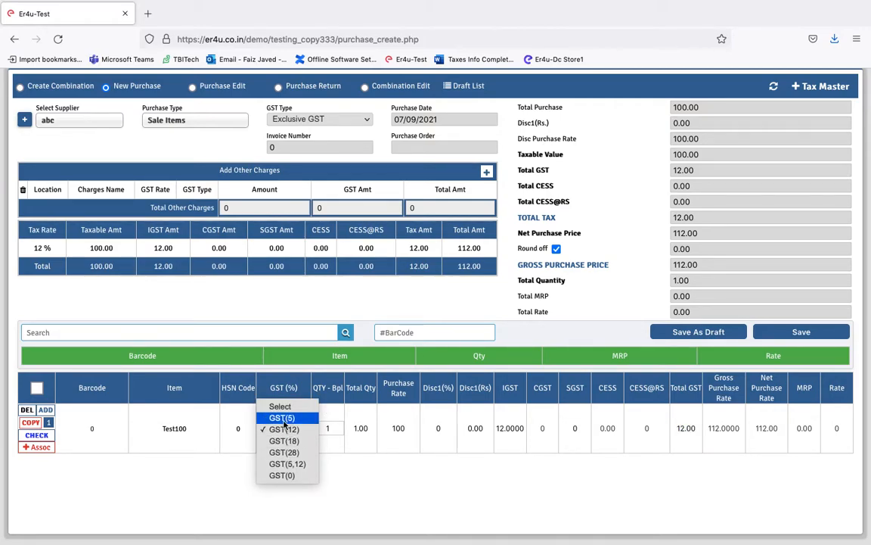
{"action": "left_click", "coordinate": [283, 419]}
{"action": "left_click", "coordinate": [688, 428]}
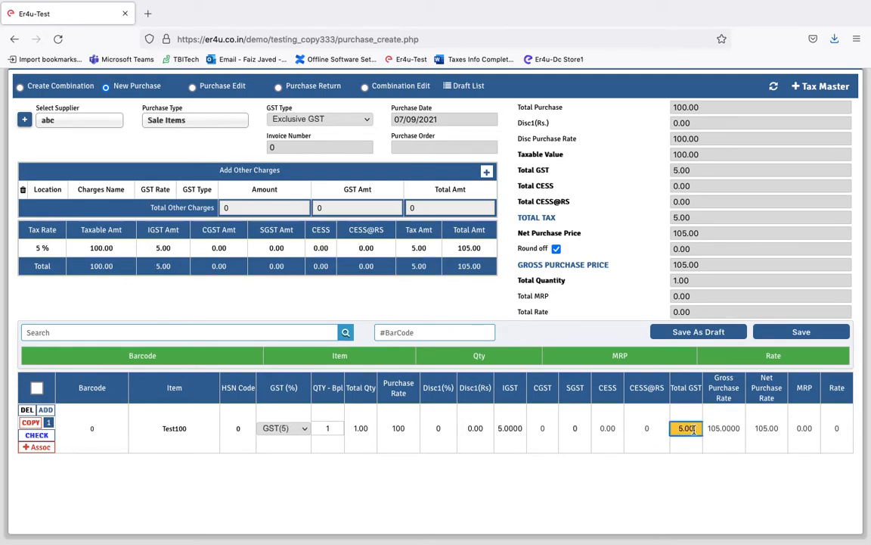
{"action": "left_click", "coordinate": [507, 431]}
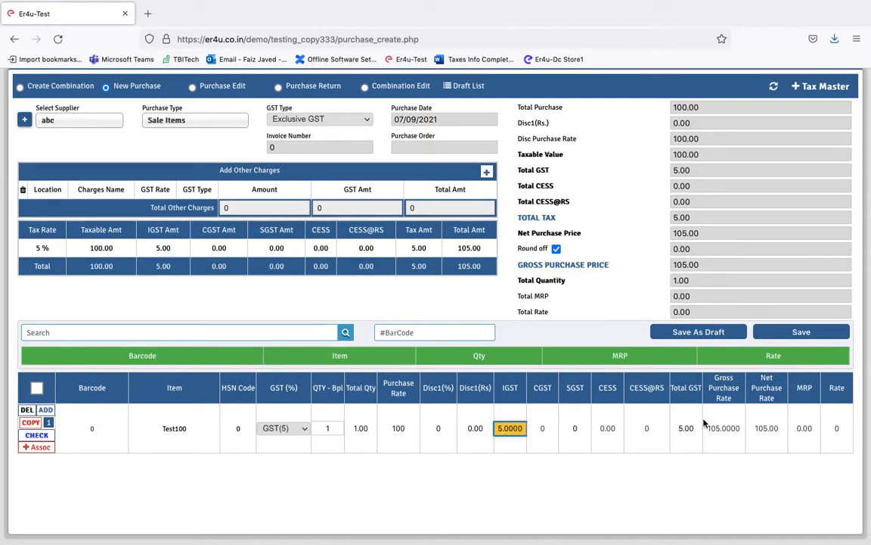
{"action": "left_click", "coordinate": [779, 431]}
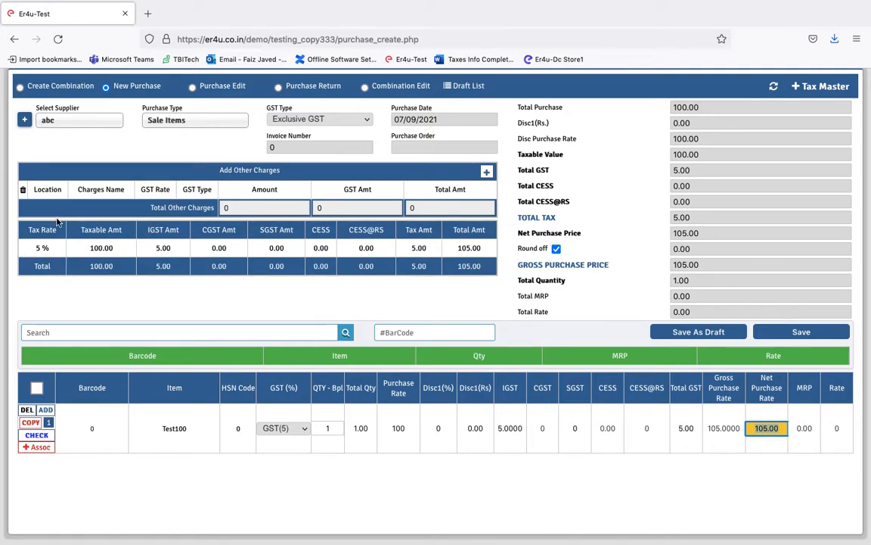
Step: Examine the tax rate, taxable amount and IGST amount in the tax summary table
{"action": "right_click", "coordinate": [26, 231]}
{"action": "left_click", "coordinate": [99, 220]}
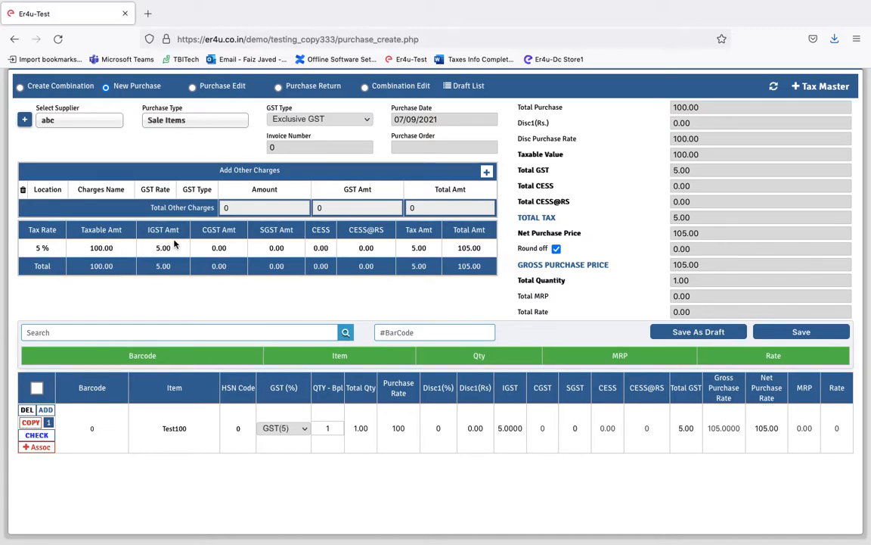
{"action": "left_click_drag", "start_coordinate": [147, 230], "coordinate": [175, 232]}
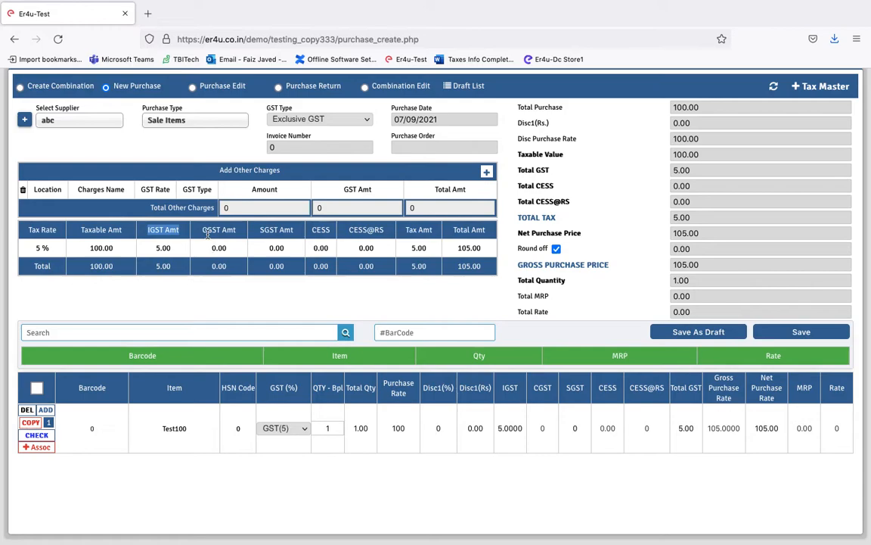
Step: Change the purchase's supplier to A to Z Grocers and its GST type to Inclusive GST
{"action": "left_click", "coordinate": [70, 118]}
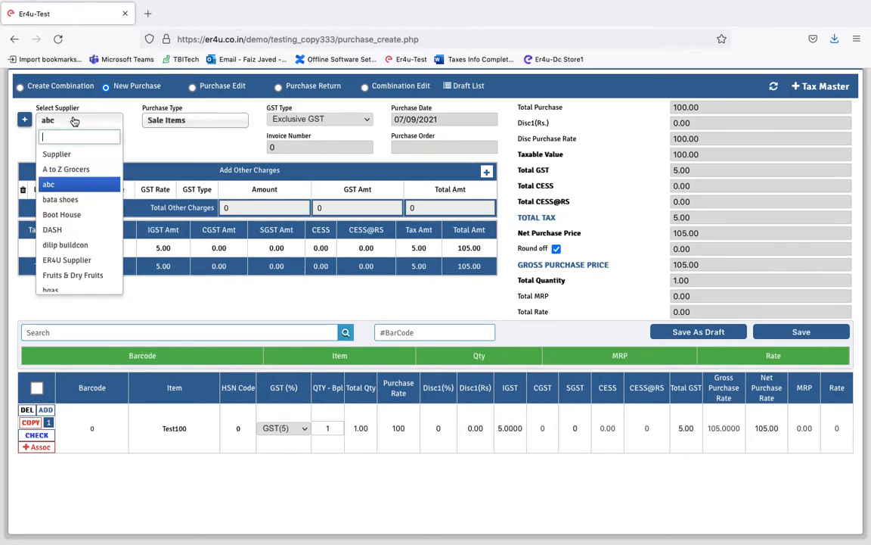
{"action": "left_click", "coordinate": [68, 171]}
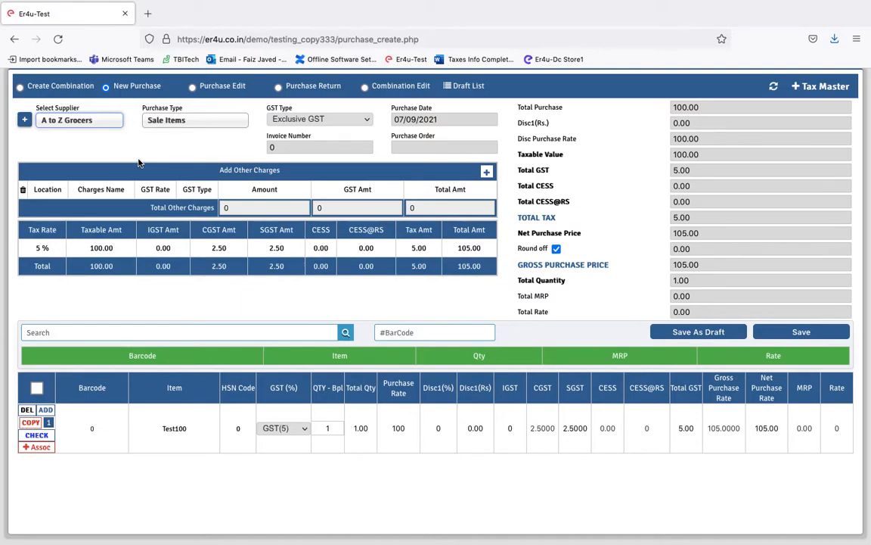
{"action": "left_click", "coordinate": [280, 121]}
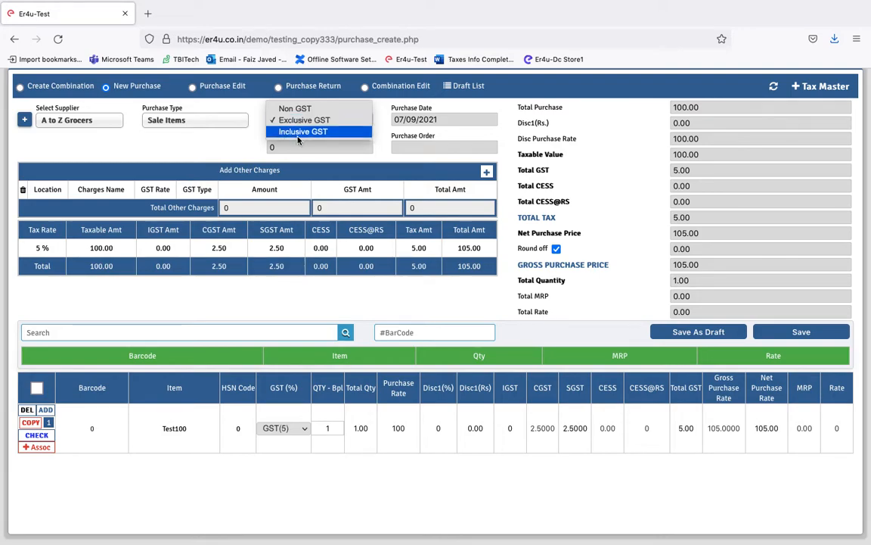
{"action": "left_click", "coordinate": [298, 133]}
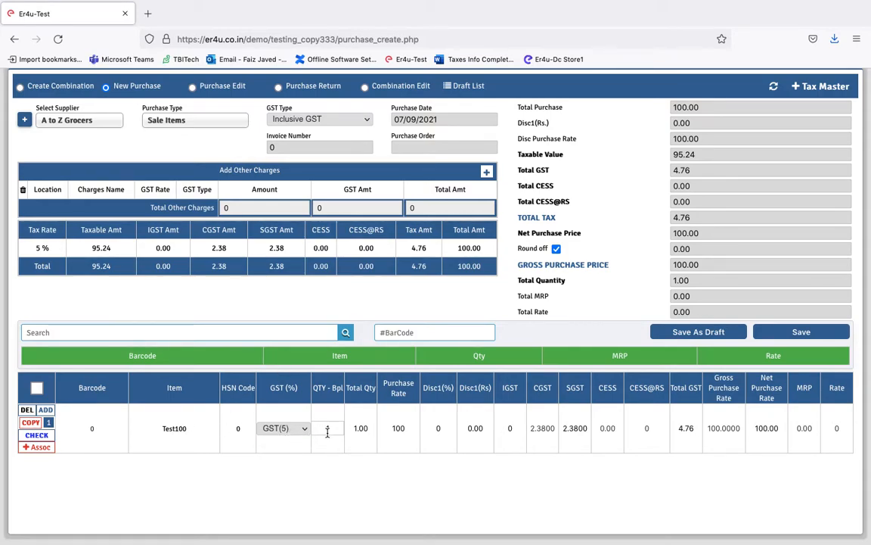
Step: Reselect A to Z Grocers as supplier and check the Test100 row's purchase rate, CGST and Total GST
{"action": "left_click", "coordinate": [406, 428]}
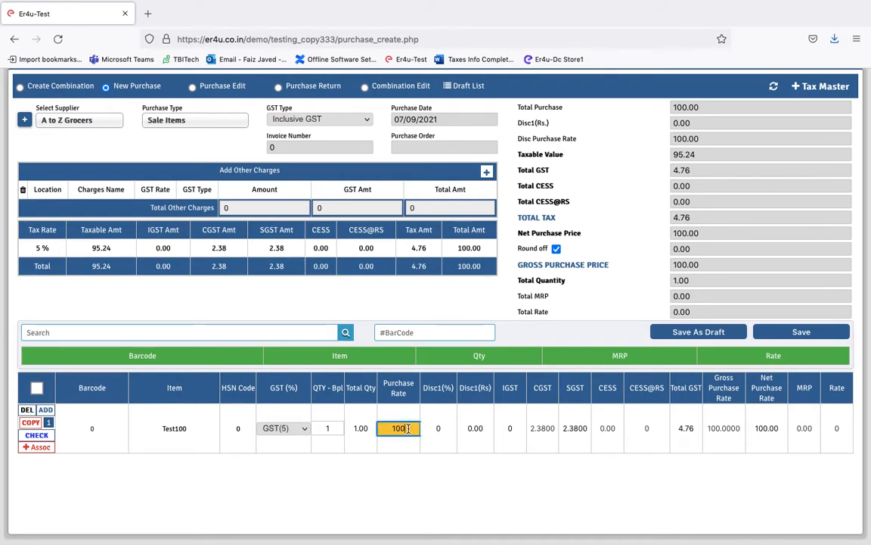
{"action": "left_click", "coordinate": [69, 126]}
{"action": "left_click", "coordinate": [63, 170]}
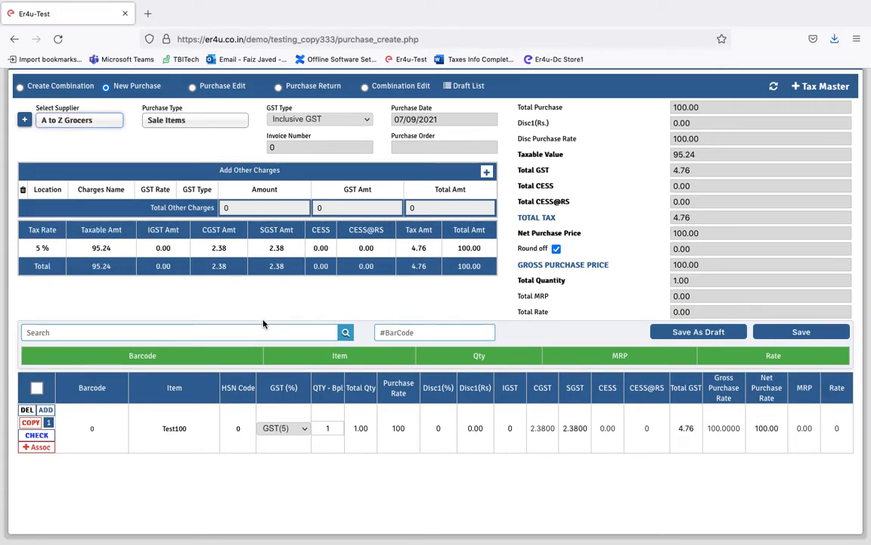
{"action": "double_click", "coordinate": [535, 389]}
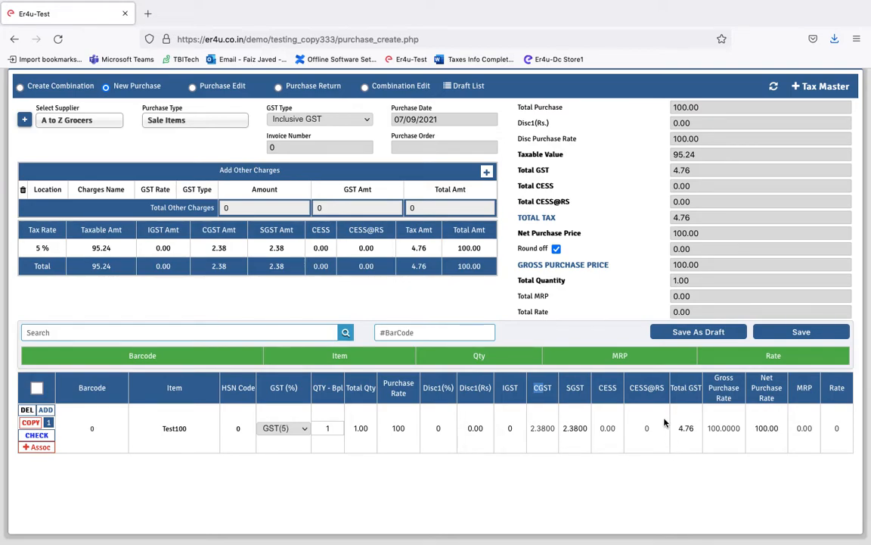
{"action": "left_click_drag", "start_coordinate": [674, 388], "coordinate": [678, 388]}
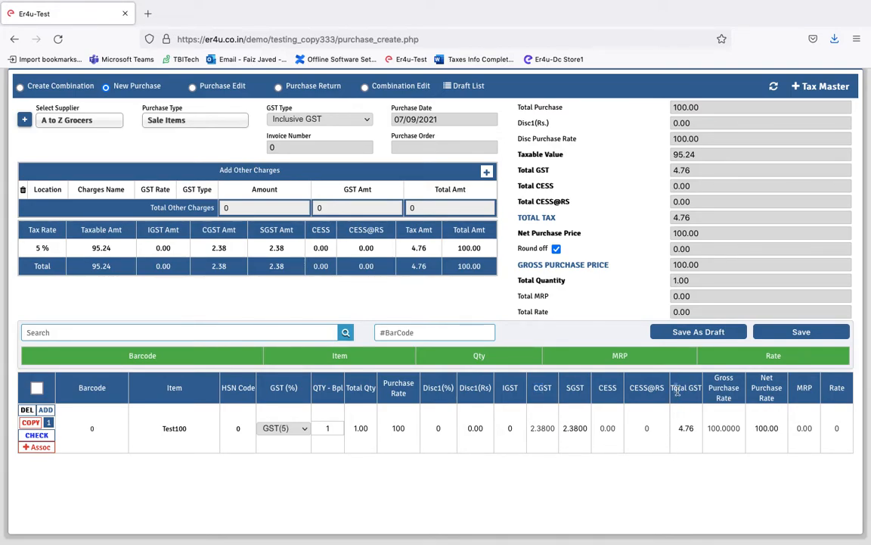
{"action": "left_click", "coordinate": [684, 430]}
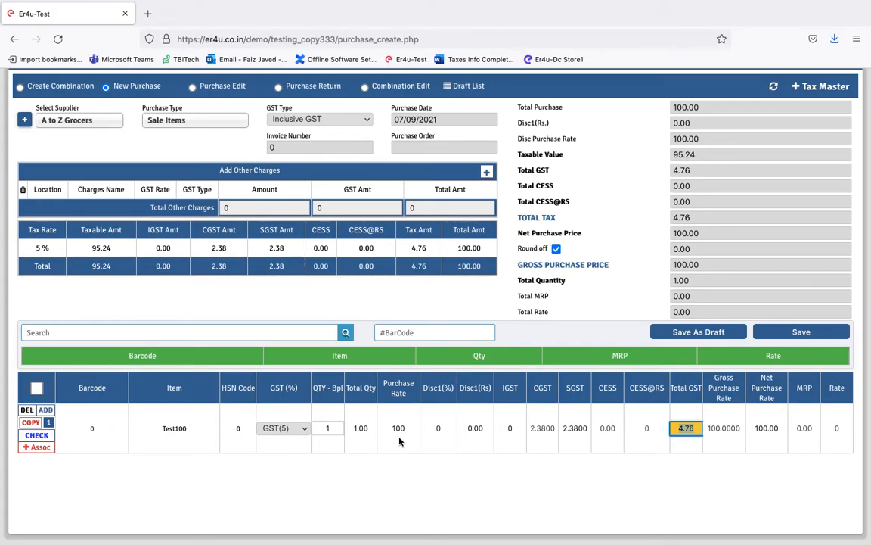
Step: Switch to the Word document Taxes Info Complete and show it full screen
{"action": "mouse_move", "coordinate": [283, 1]}
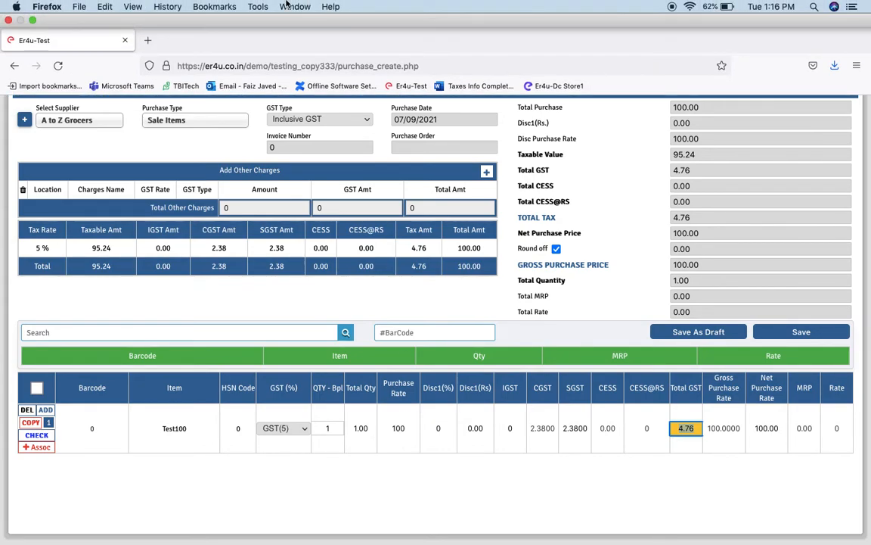
{"action": "left_click", "coordinate": [32, 20]}
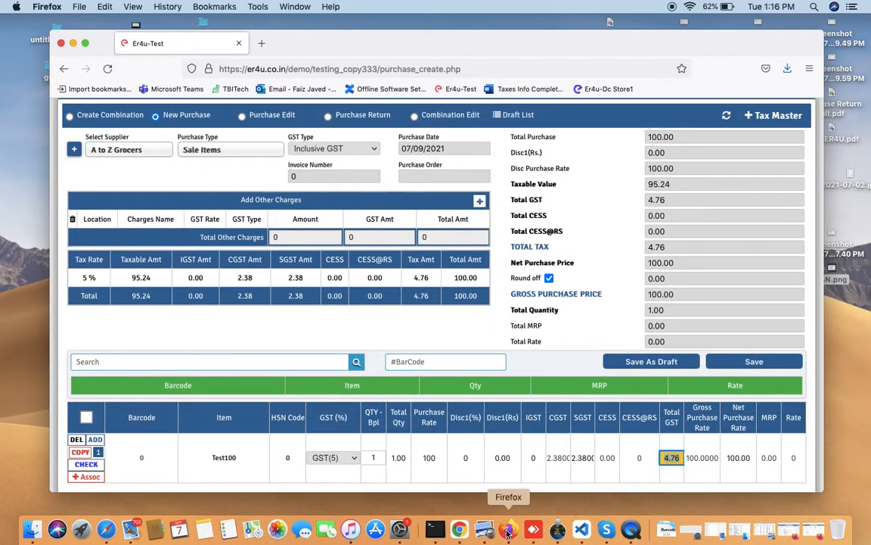
{"action": "right_click", "coordinate": [508, 533]}
{"action": "left_click", "coordinate": [538, 393]}
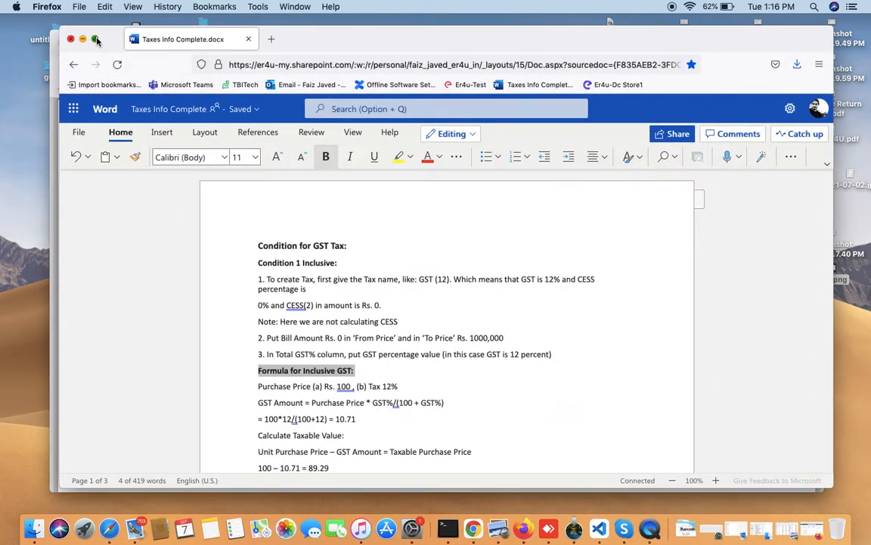
{"action": "left_click", "coordinate": [96, 39]}
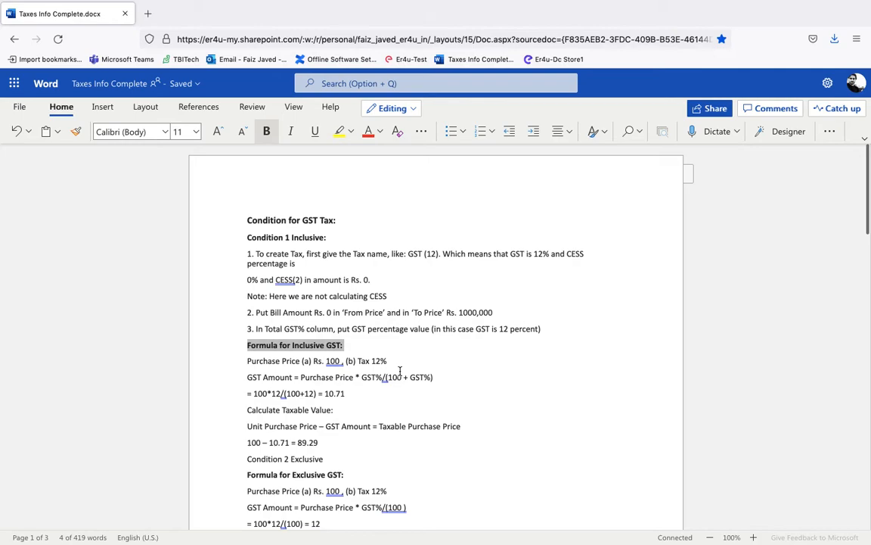
Step: Read the inclusive GST formula and highlight the calculated GST amount of its 12% example
{"action": "scroll", "coordinate": [400, 369], "scroll_direction": "down", "scroll_amount": 2}
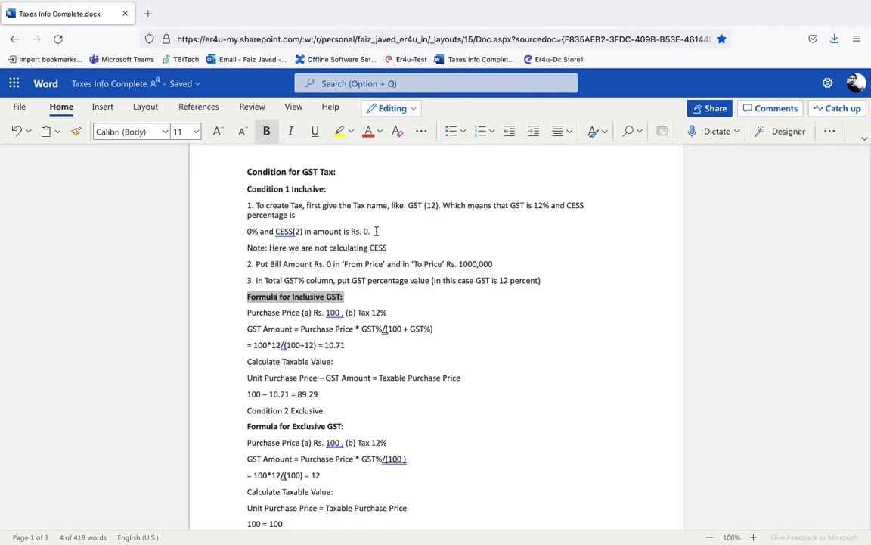
{"action": "scroll", "coordinate": [441, 311], "scroll_direction": "down", "scroll_amount": 3}
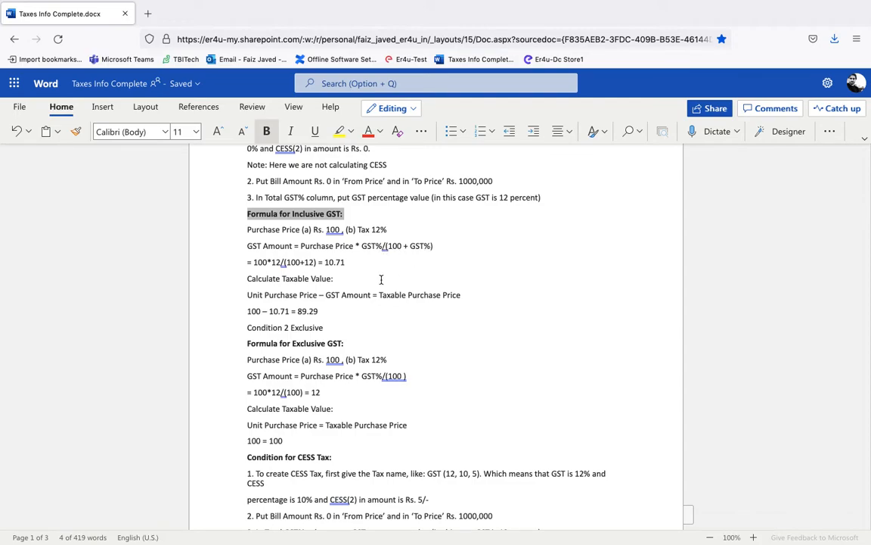
{"action": "left_click_drag", "start_coordinate": [348, 262], "coordinate": [324, 262]}
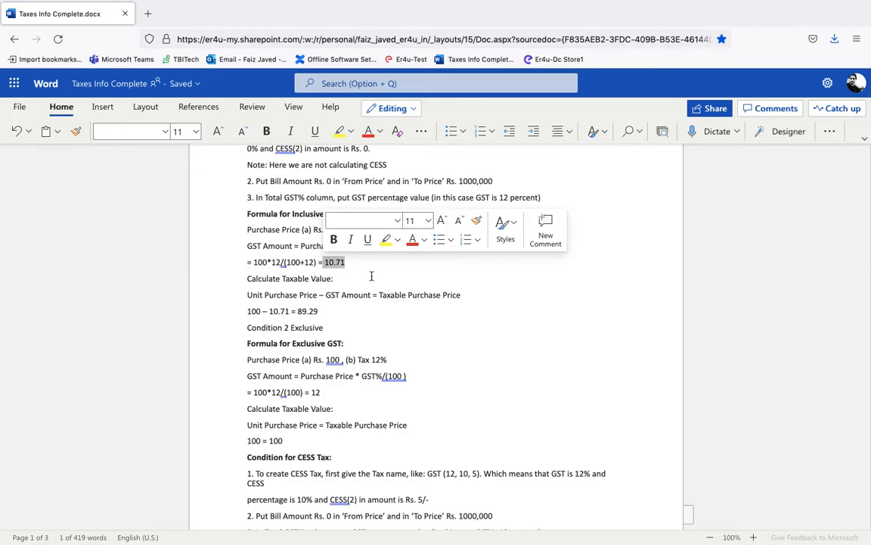
{"action": "left_click", "coordinate": [439, 273]}
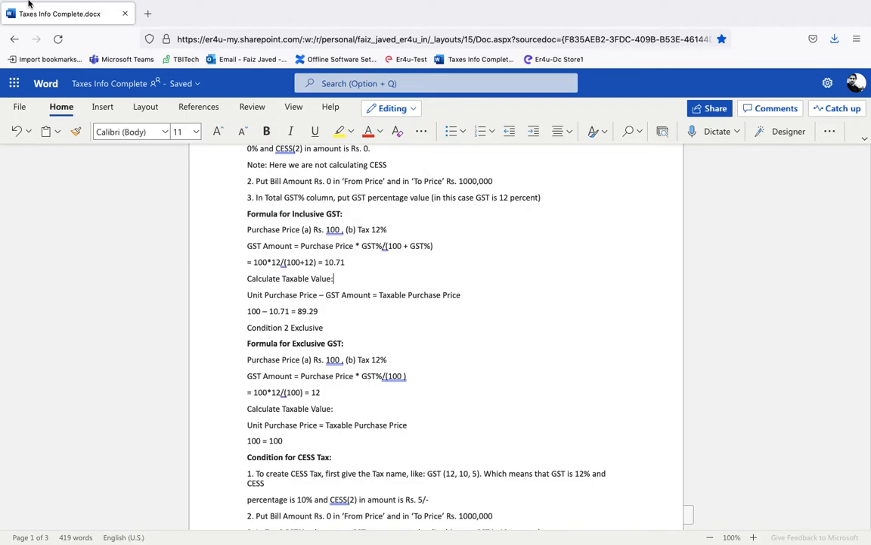
Step: Leave the document's full-screen view and switch back to the Er4u-Test purchase entry window
{"action": "mouse_move", "coordinate": [24, 0]}
{"action": "left_click", "coordinate": [31, 22]}
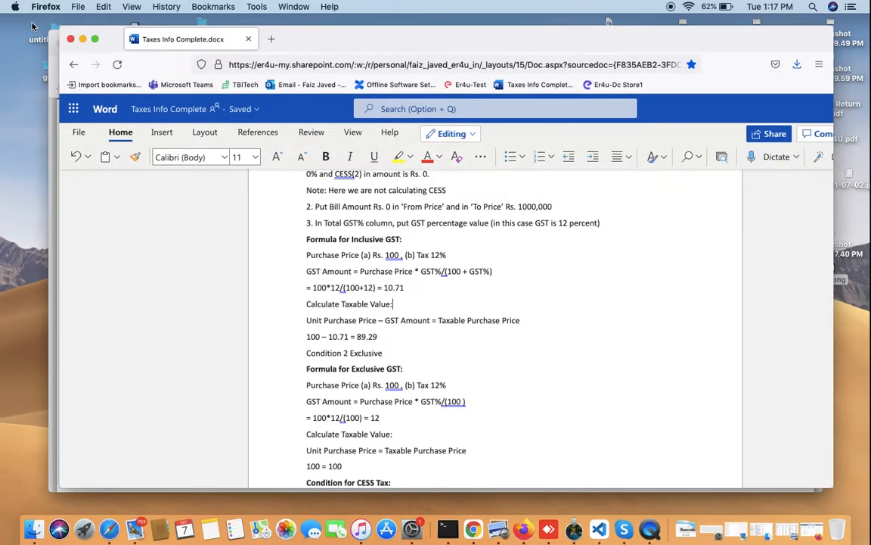
{"action": "left_click", "coordinate": [51, 71]}
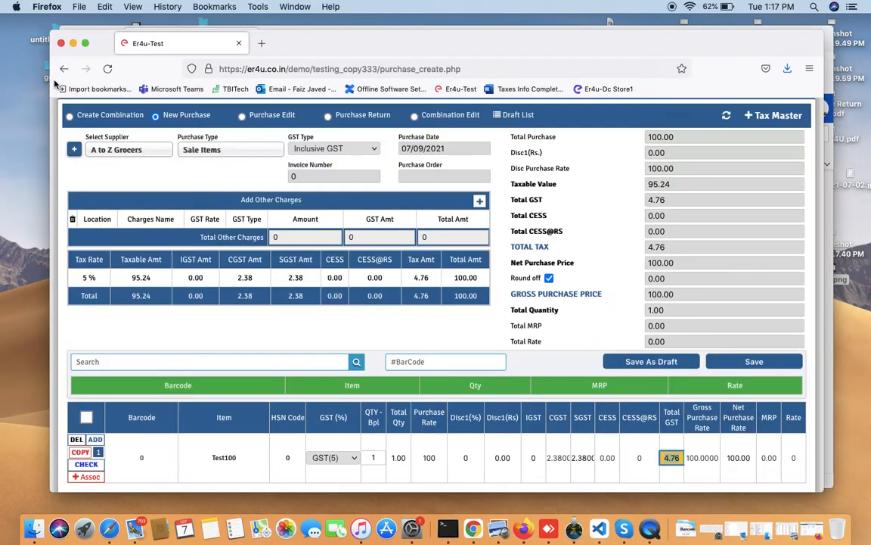
Step: In the full-screen purchase entry, set the Test100 row's GST to GST(12) and check its Total GST and Net Purchase Rate
{"action": "left_click", "coordinate": [85, 43]}
{"action": "left_click", "coordinate": [294, 437]}
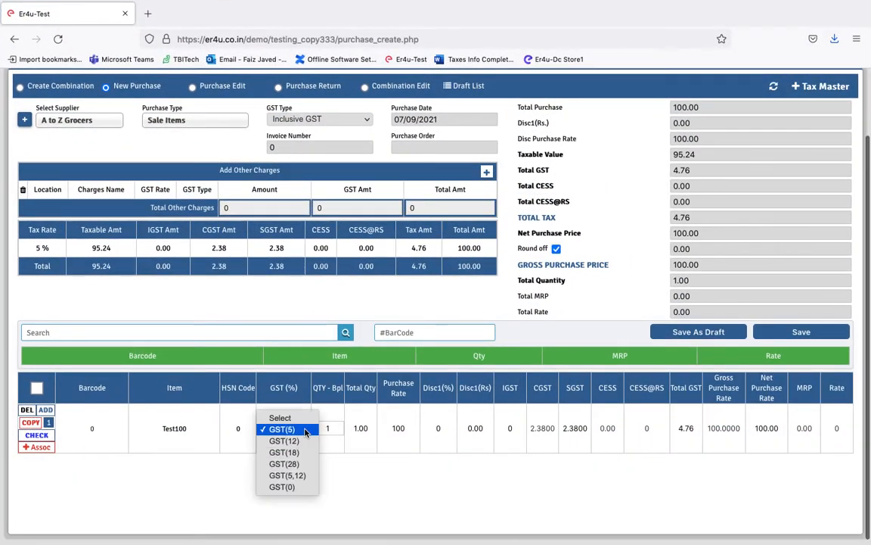
{"action": "left_click", "coordinate": [295, 447]}
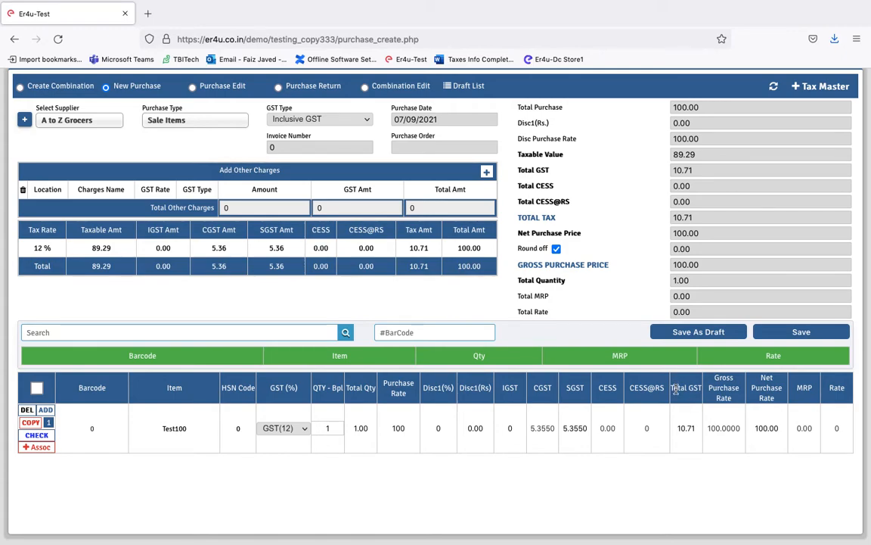
{"action": "left_click", "coordinate": [691, 429]}
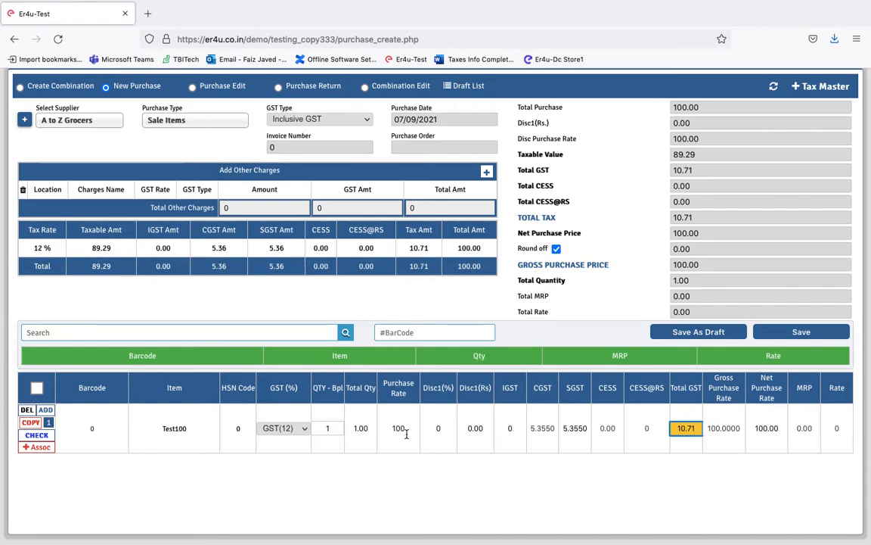
{"action": "left_click", "coordinate": [782, 430]}
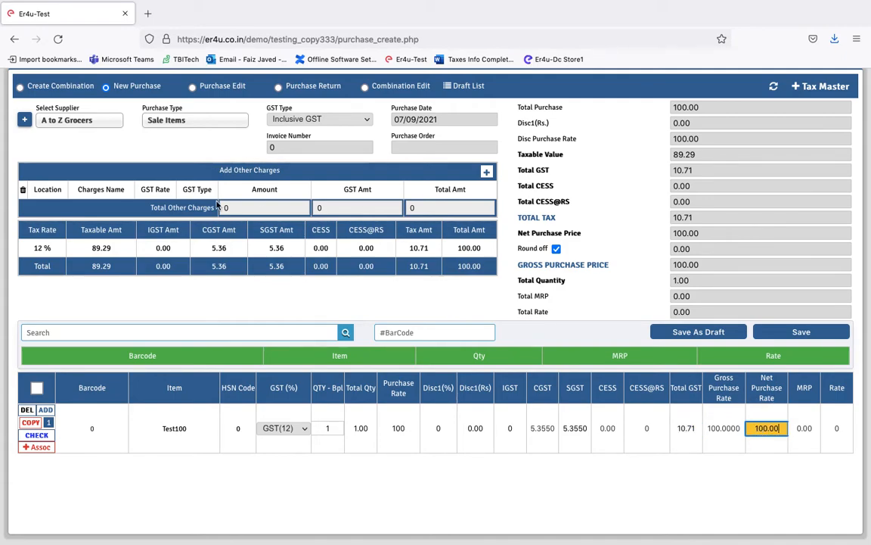
Step: Leave the purchase entry's full-screen view, switch to the Word document Taxes Info Complete and show it full screen
{"action": "mouse_move", "coordinate": [4, 3]}
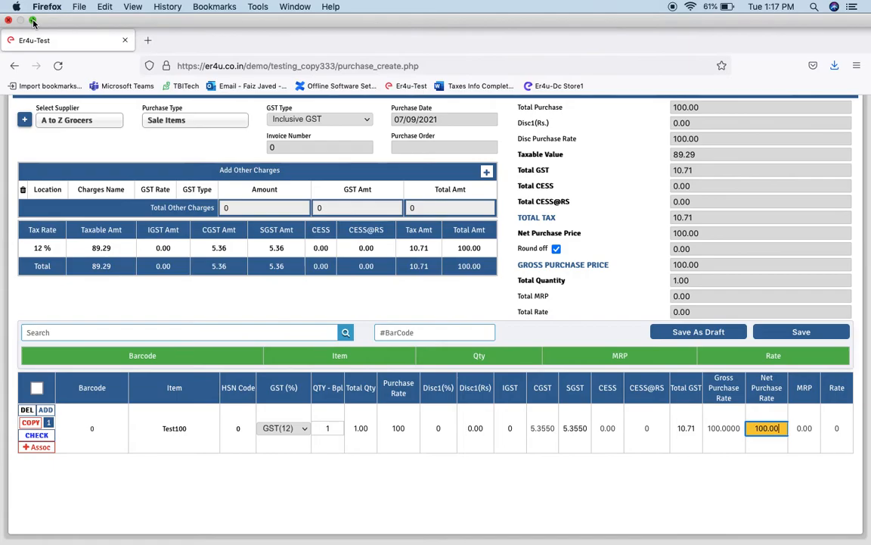
{"action": "left_click", "coordinate": [33, 21]}
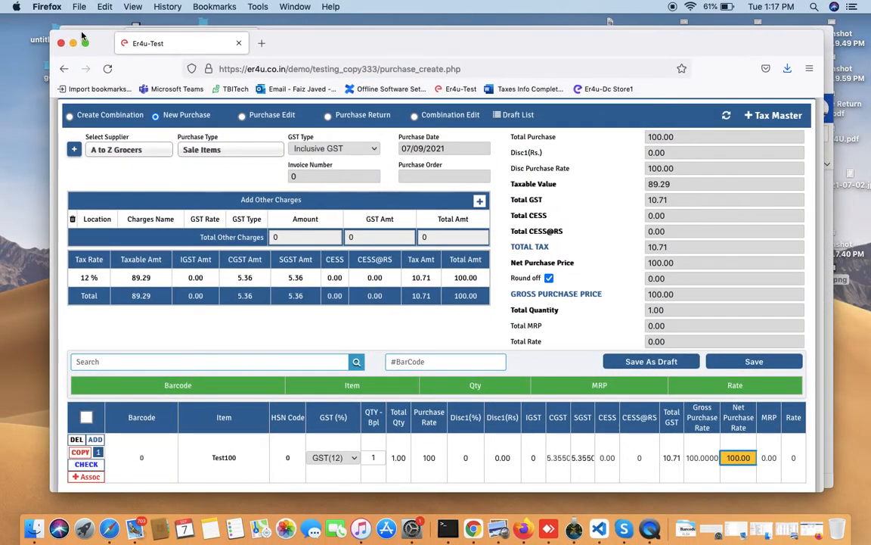
{"action": "left_click", "coordinate": [86, 28]}
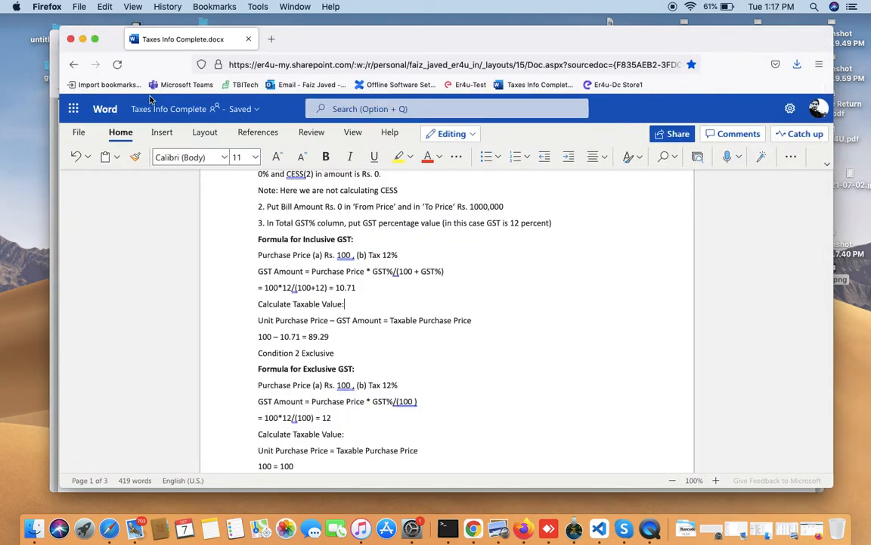
{"action": "left_click", "coordinate": [94, 39]}
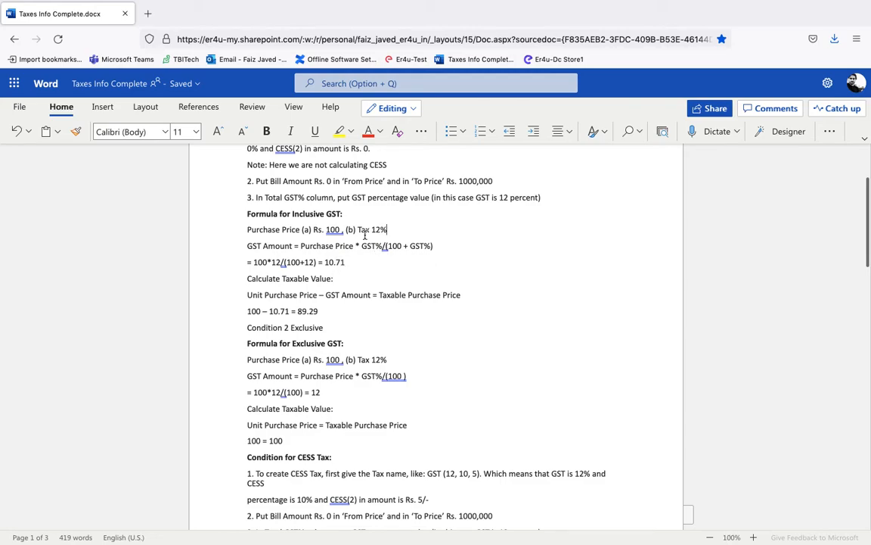
Step: Read the inclusive GST example, highlighting its 12% tax rate and its calculated GST amount
{"action": "double_click", "coordinate": [379, 230]}
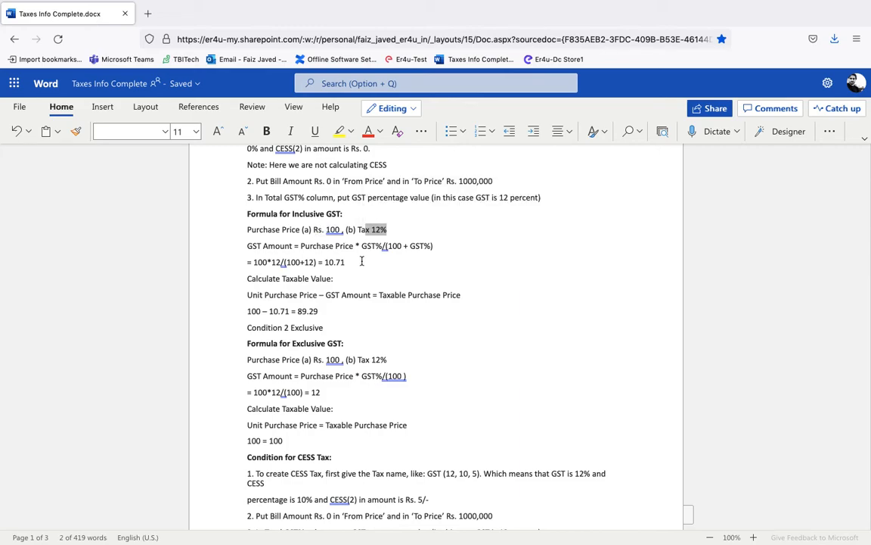
{"action": "left_click", "coordinate": [350, 261]}
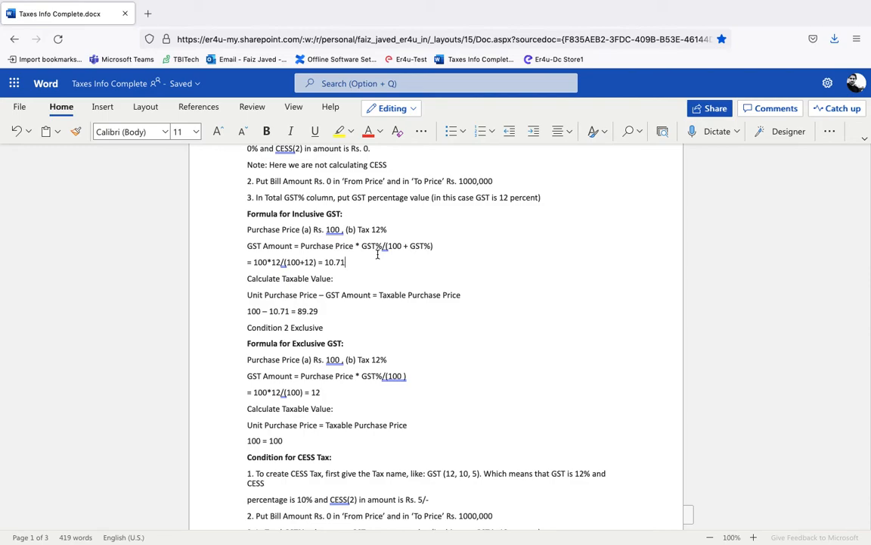
{"action": "left_click_drag", "start_coordinate": [349, 262], "coordinate": [326, 264]}
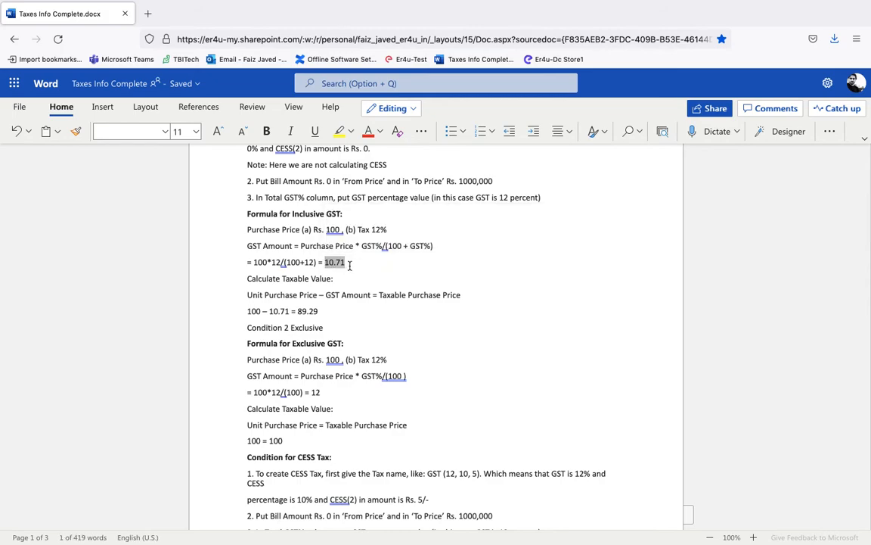
{"action": "left_click", "coordinate": [349, 265]}
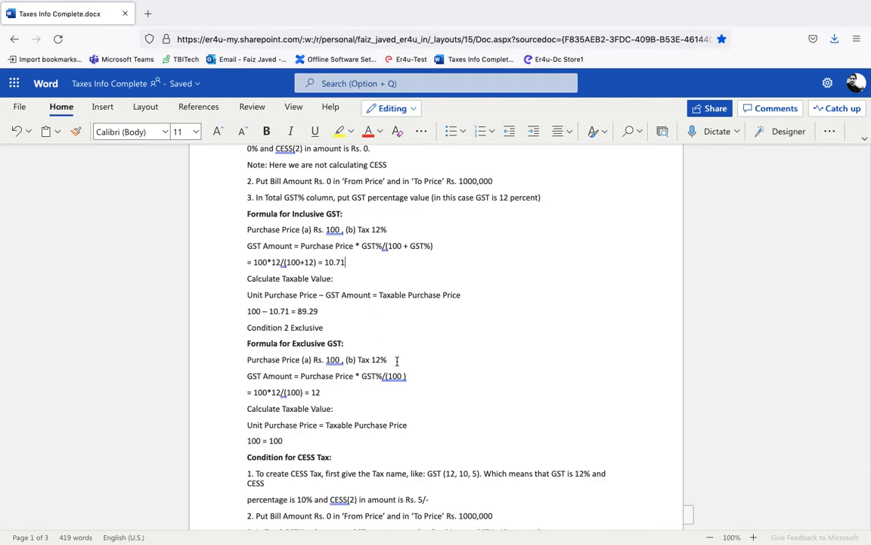
Step: Read the Formula for Exclusive GST section and highlight the calculated GST amount of its 12% example
{"action": "scroll", "coordinate": [397, 361], "scroll_direction": "down", "scroll_amount": 4}
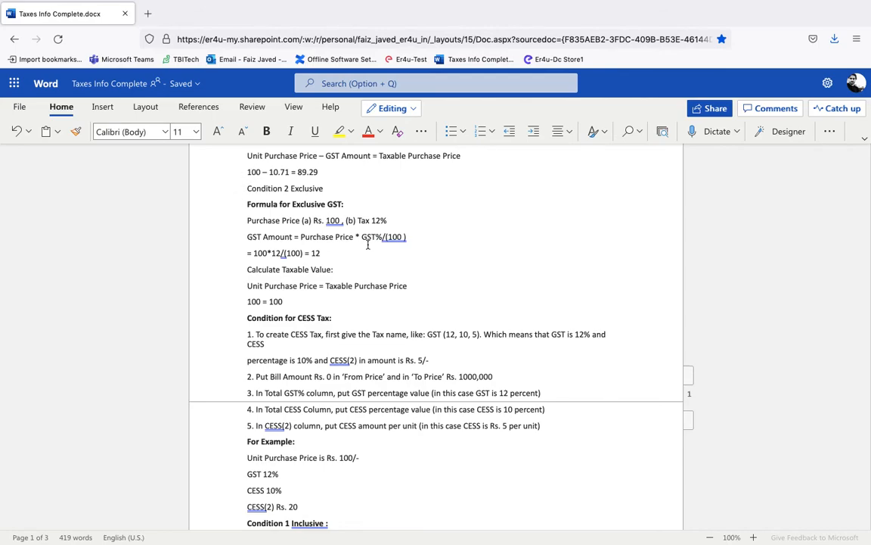
{"action": "left_click", "coordinate": [341, 220]}
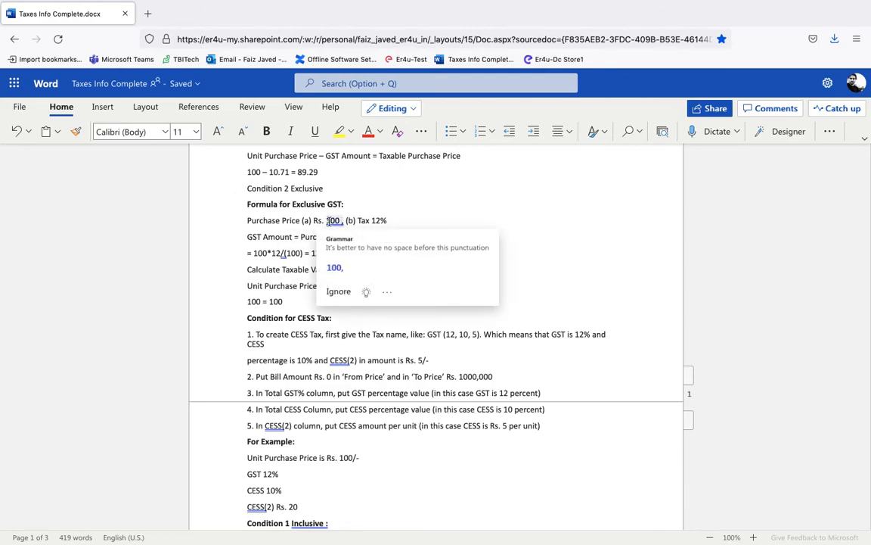
{"action": "left_click", "coordinate": [393, 221]}
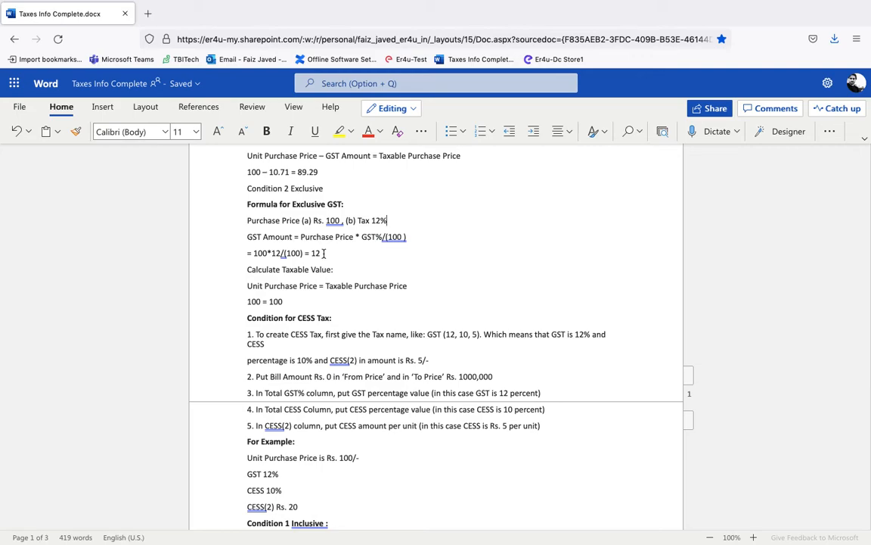
{"action": "double_click", "coordinate": [316, 253]}
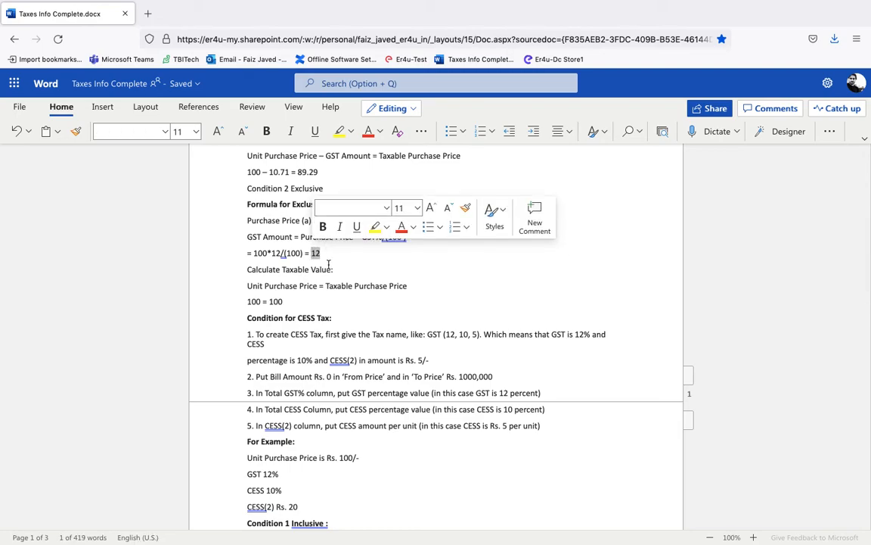
Step: Leave the document's full-screen view and show the Er4u-Test purchase entry window full screen
{"action": "mouse_move", "coordinate": [60, 4]}
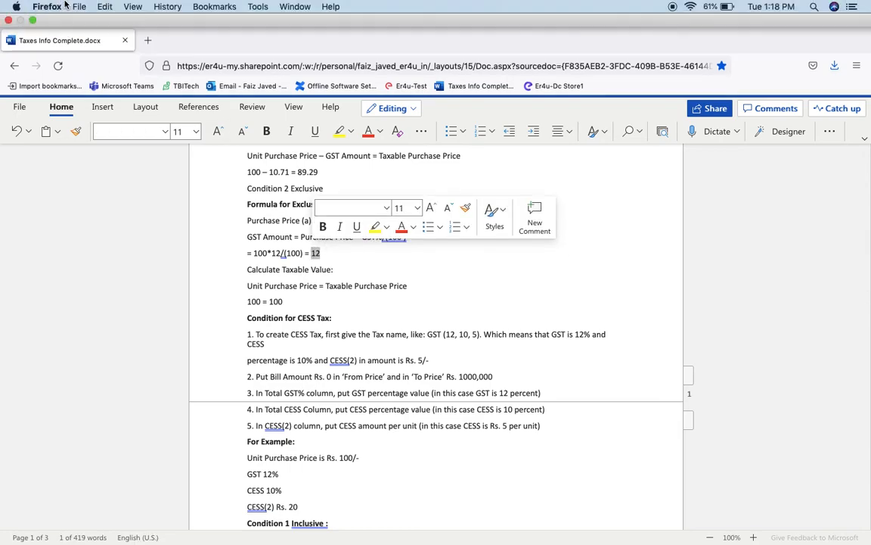
{"action": "left_click", "coordinate": [33, 21]}
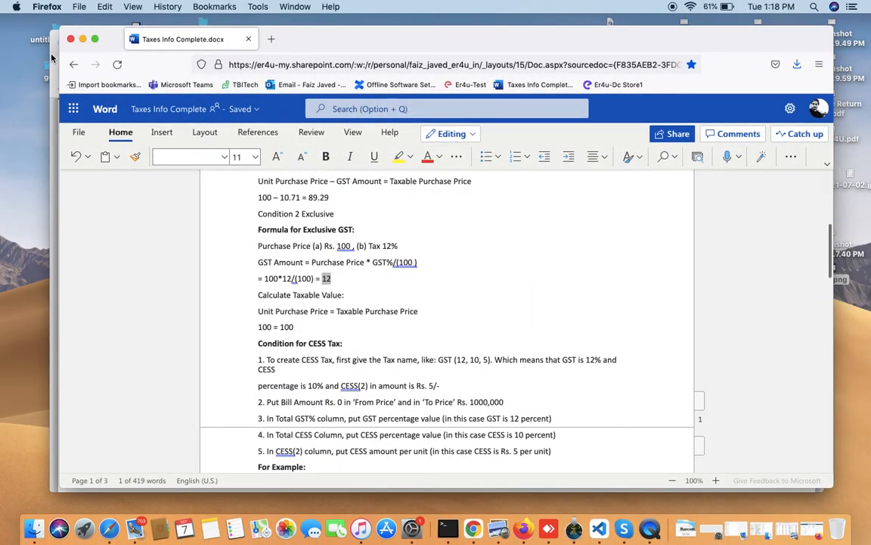
{"action": "left_click", "coordinate": [52, 55]}
{"action": "left_click", "coordinate": [84, 44]}
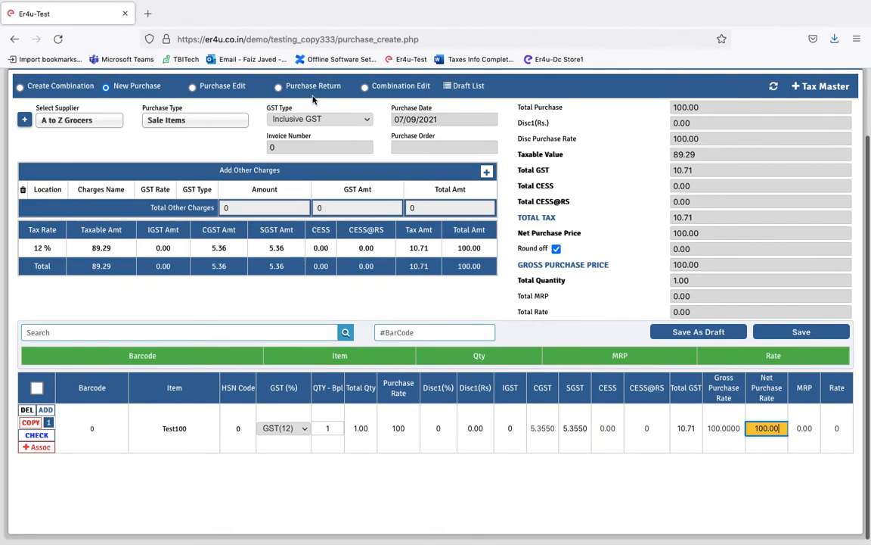
Step: Change the purchase's GST type to Exclusive GST and check the Test100 row's Total GST and Net Purchase Rate
{"action": "left_click", "coordinate": [292, 114]}
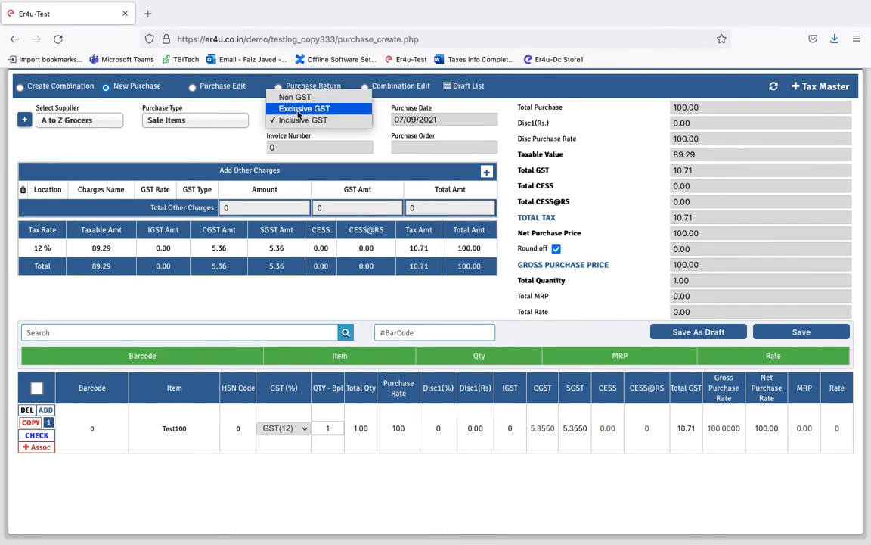
{"action": "left_click", "coordinate": [297, 107]}
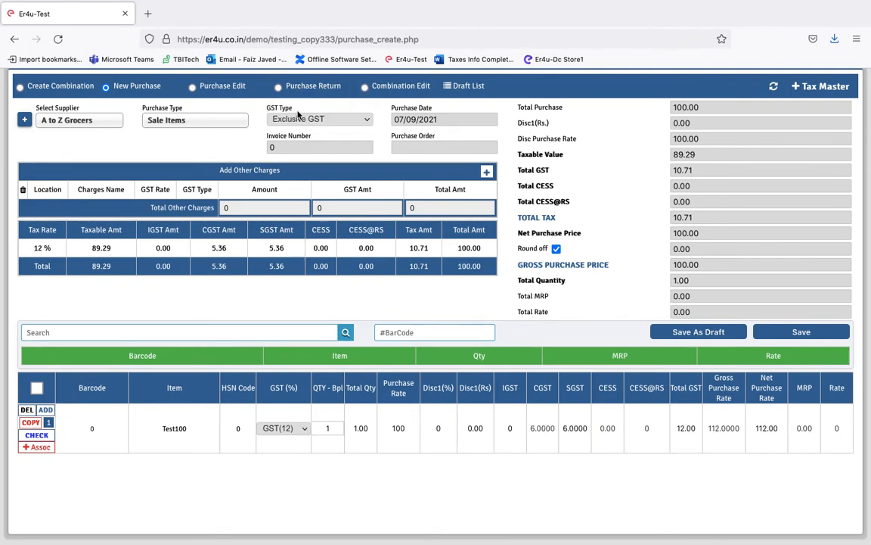
{"action": "left_click", "coordinate": [694, 428]}
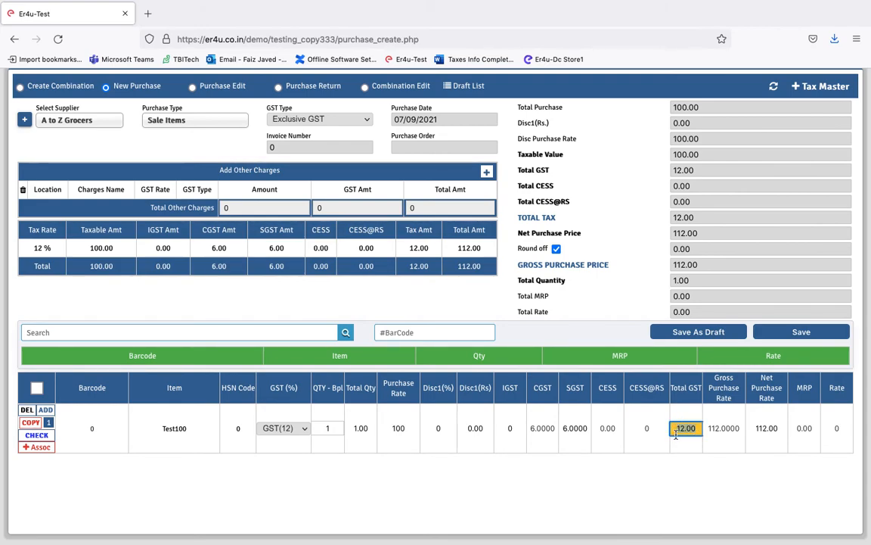
{"action": "left_click", "coordinate": [757, 429]}
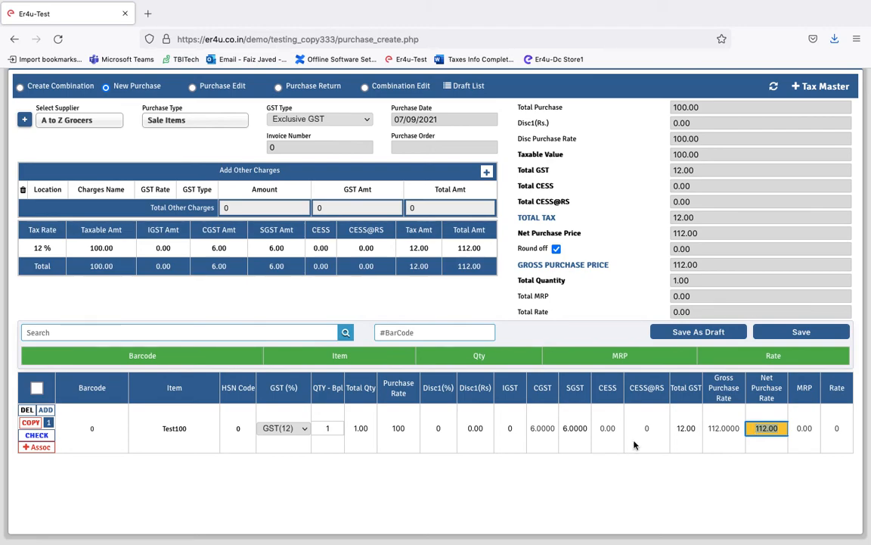
Step: Look through the available GST types without changing the type, and reselect A to Z Grocers as the supplier
{"action": "left_click", "coordinate": [299, 118]}
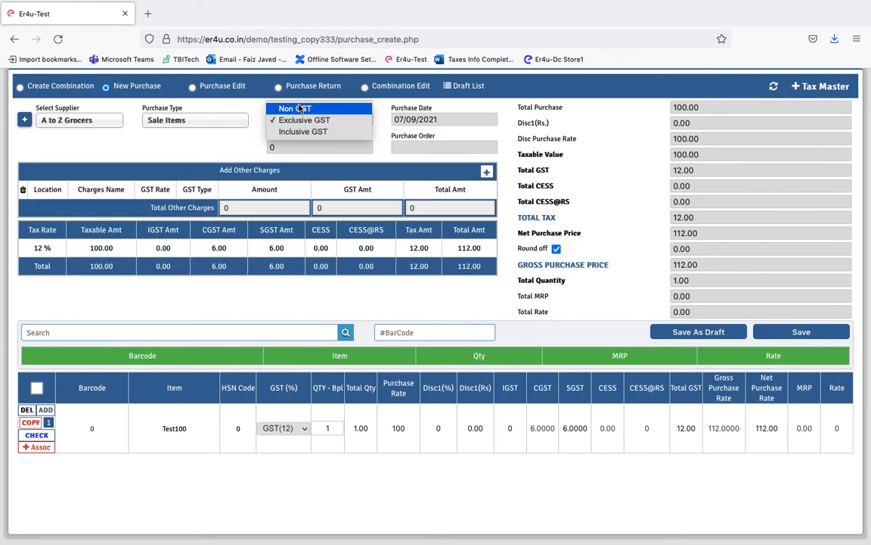
{"action": "left_click", "coordinate": [175, 145]}
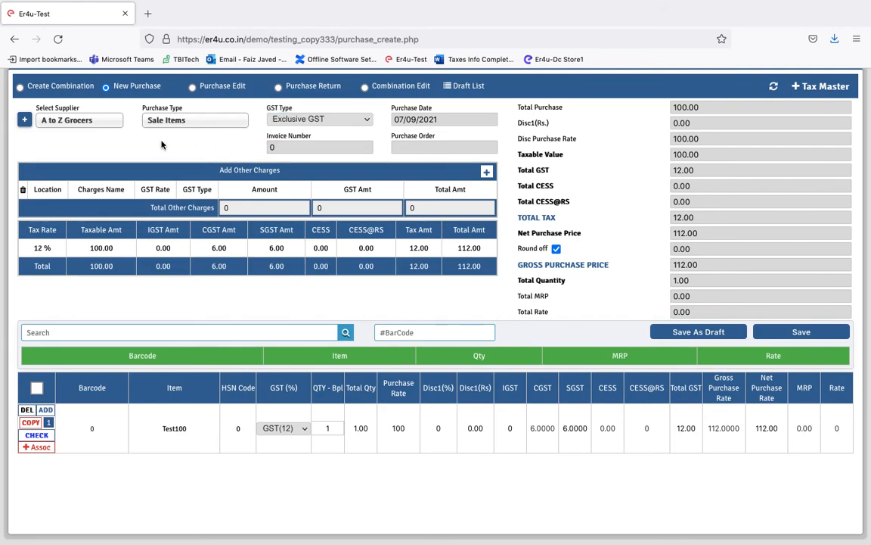
{"action": "left_click", "coordinate": [68, 122]}
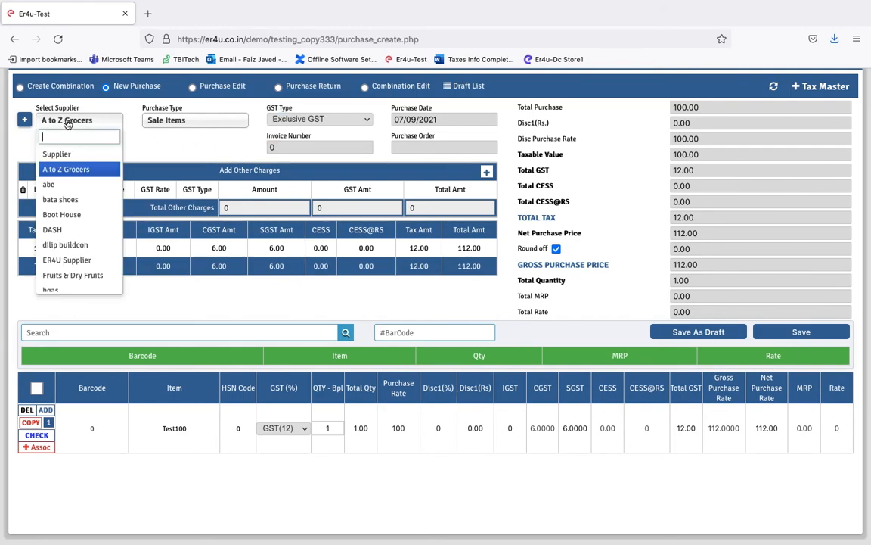
{"action": "left_click", "coordinate": [66, 170]}
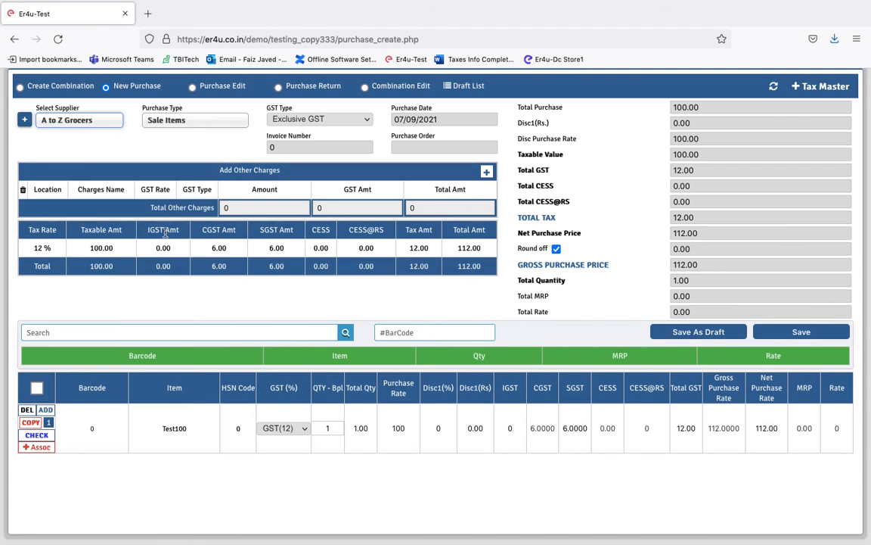
Step: Switch the supplier to abc to compare the IGST, CGST and SGST split, and return to A to Z Grocers
{"action": "left_click", "coordinate": [58, 113]}
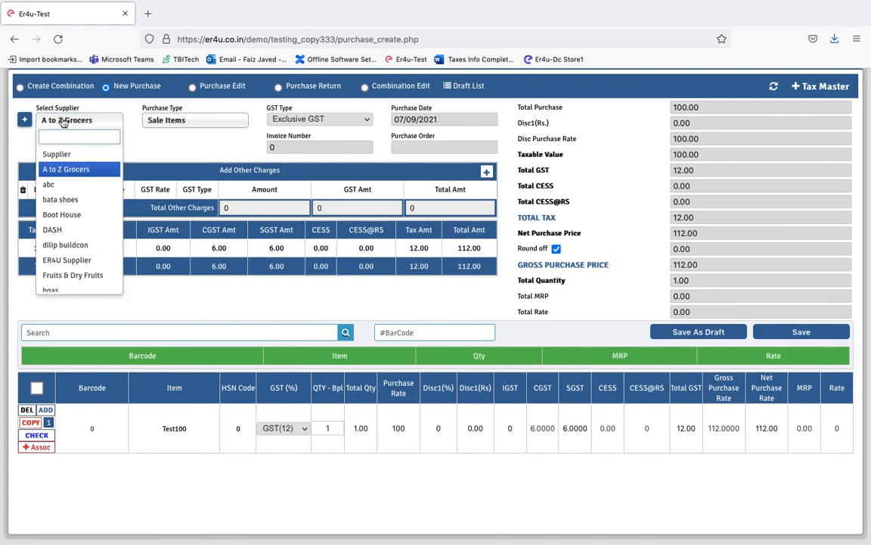
{"action": "left_click", "coordinate": [60, 187]}
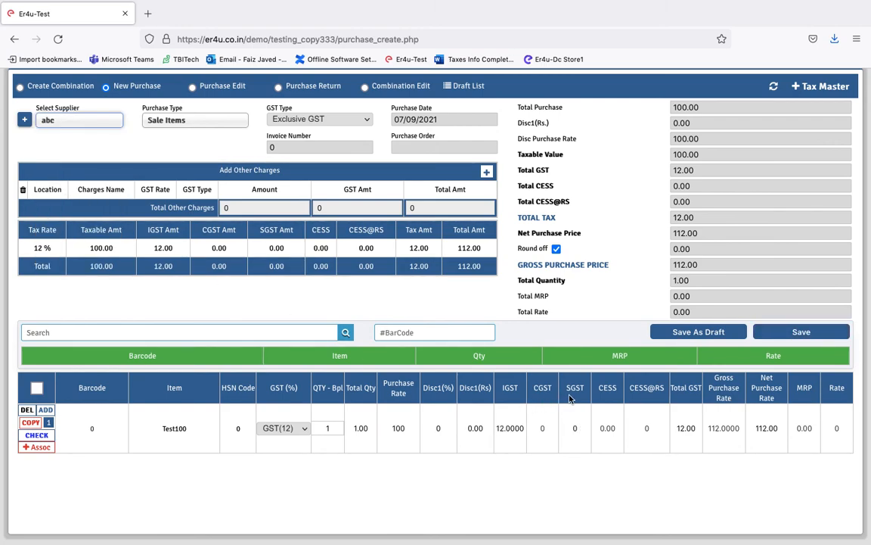
{"action": "left_click", "coordinate": [51, 120]}
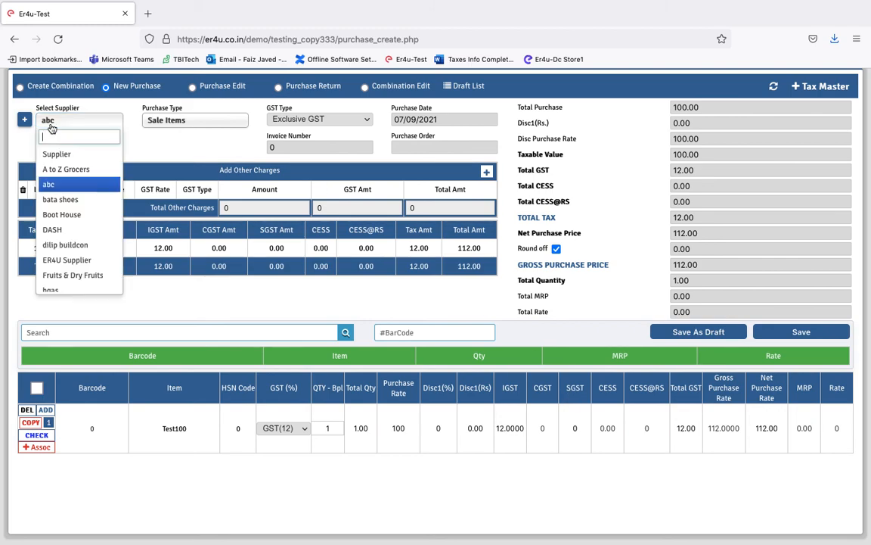
{"action": "left_click", "coordinate": [59, 169]}
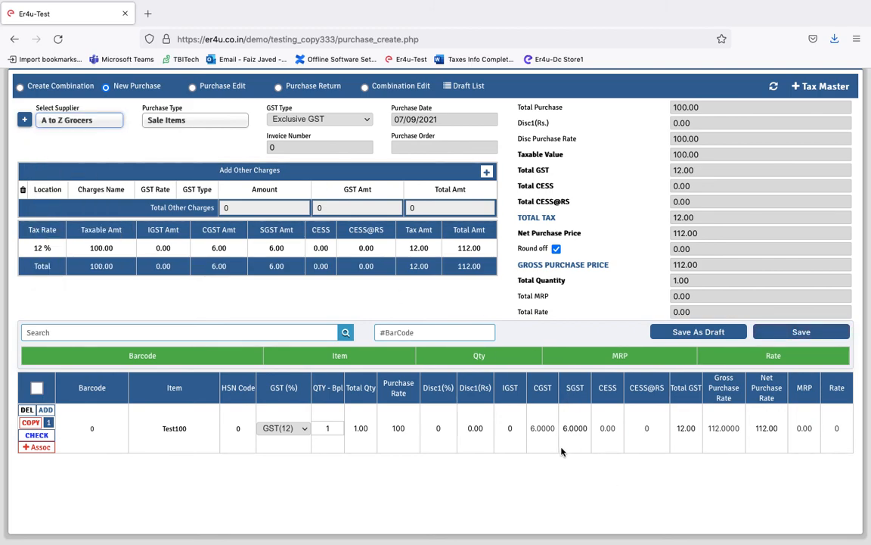